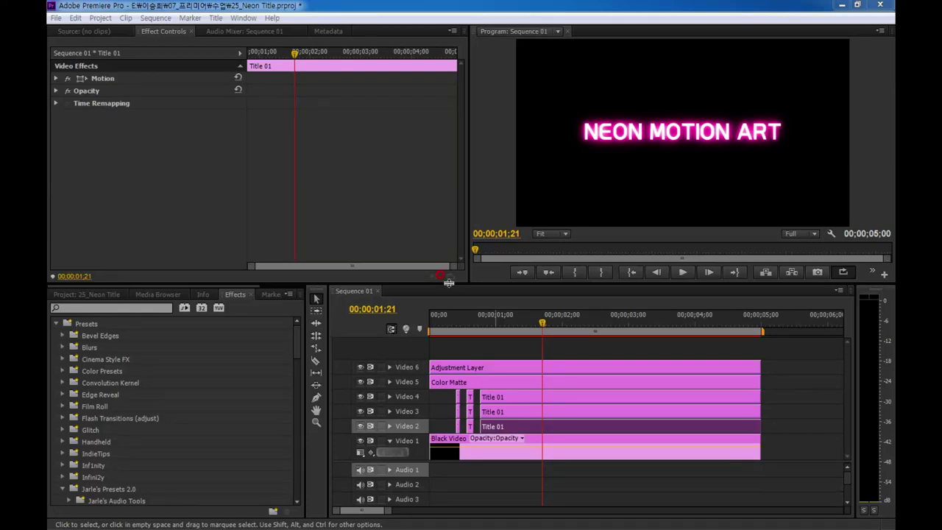
Scrub to the sequence start and play the neon title, stopping at 04;04
{"action": "left_click_drag", "start_coordinate": [459, 275], "coordinate": [393, 271]}
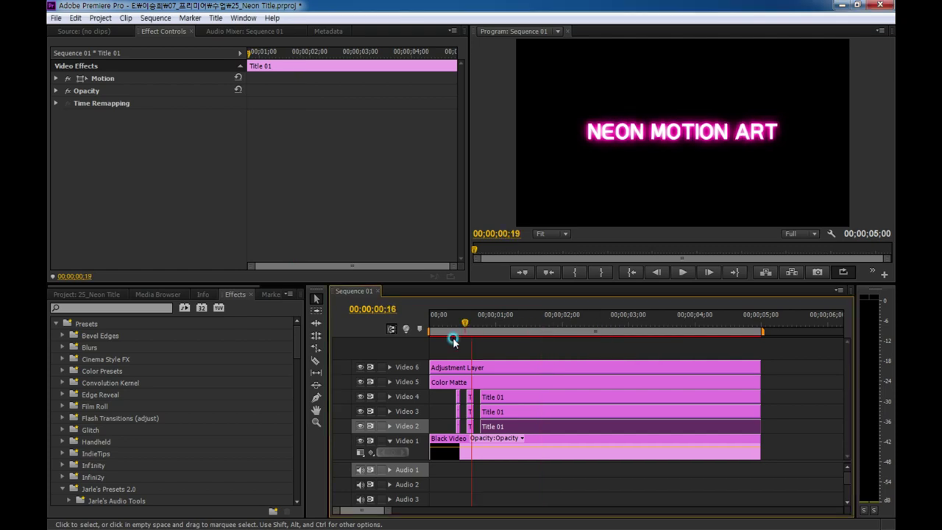
{"action": "left_click_drag", "start_coordinate": [542, 328], "coordinate": [434, 328]}
{"action": "key", "text": "space"}
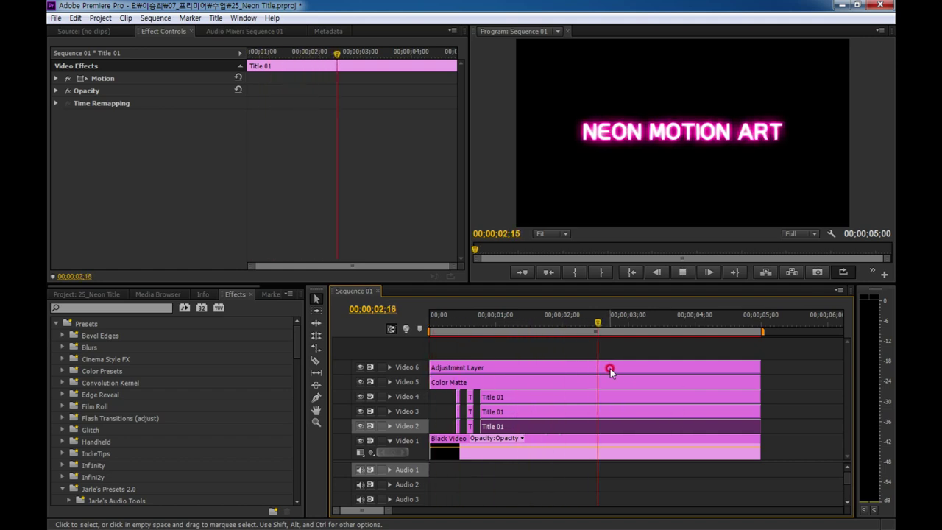
{"action": "left_click", "coordinate": [704, 324]}
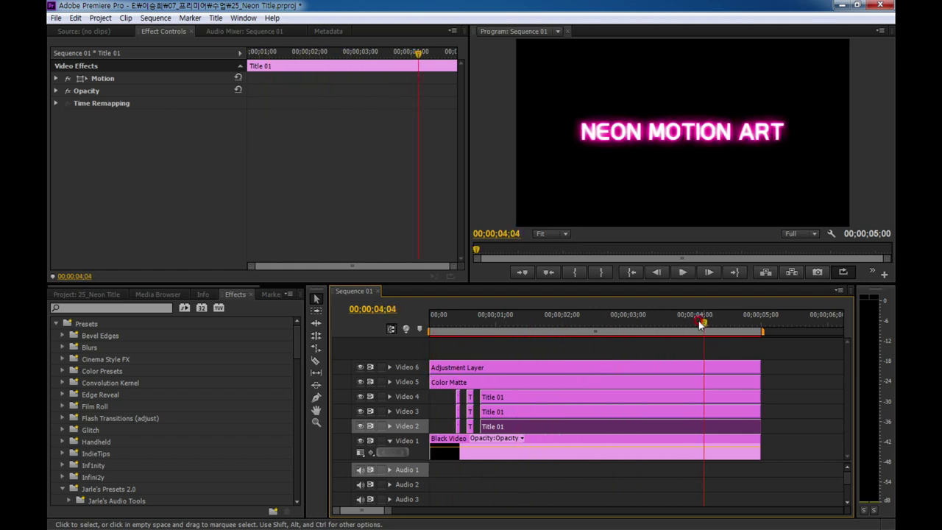
Replay the title from the start to about 02;23, then take the window out of full screen
{"action": "left_click_drag", "start_coordinate": [706, 328], "coordinate": [458, 351]}
{"action": "key", "text": "Home"}
{"action": "key", "text": "space"}
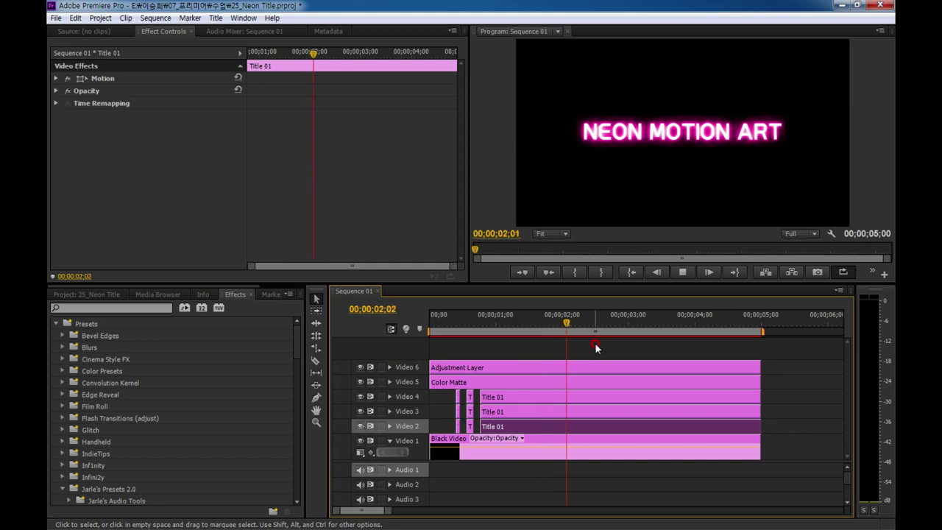
{"action": "left_click", "coordinate": [645, 367]}
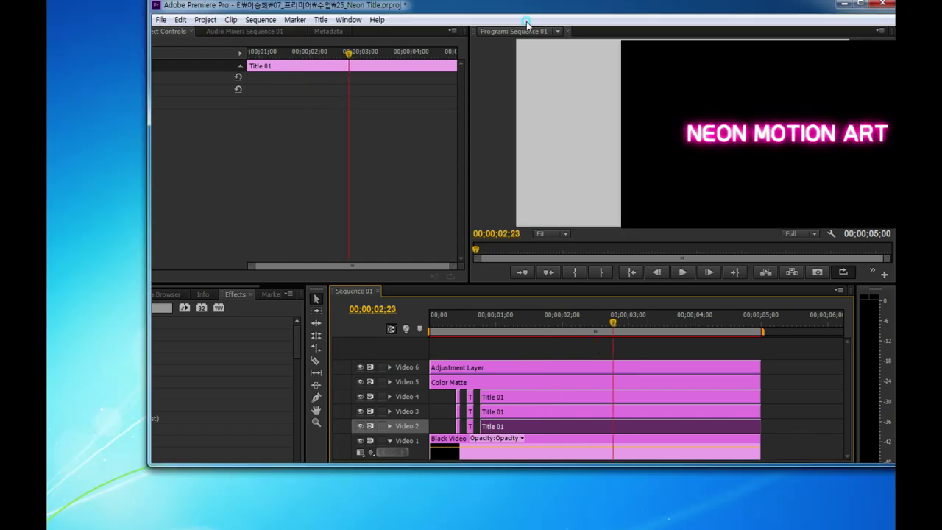
{"action": "double_click", "coordinate": [587, 10]}
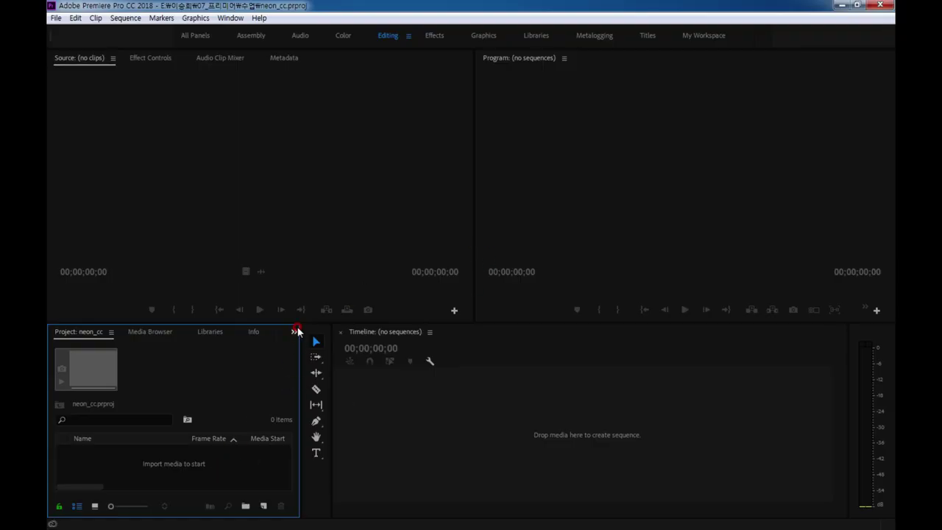
Enlarge the lower panels and start a new sequence from the Project panel
{"action": "left_click_drag", "start_coordinate": [307, 318], "coordinate": [308, 290]}
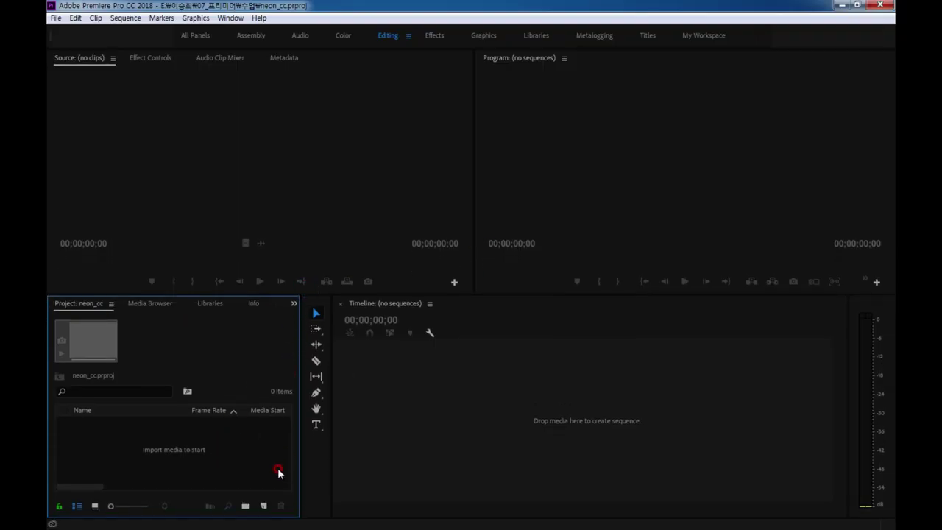
{"action": "left_click", "coordinate": [265, 505]}
{"action": "left_click", "coordinate": [311, 359]}
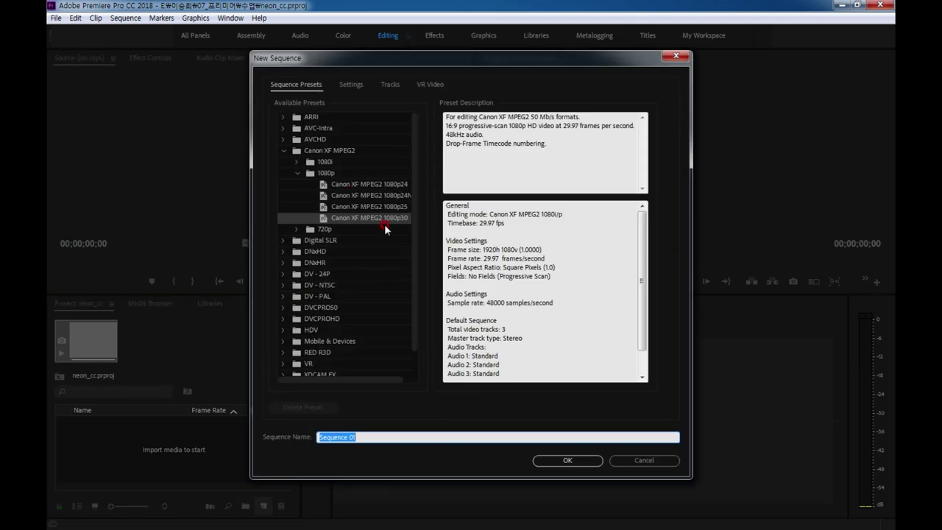
{"action": "left_click_drag", "start_coordinate": [416, 310], "coordinate": [414, 344]}
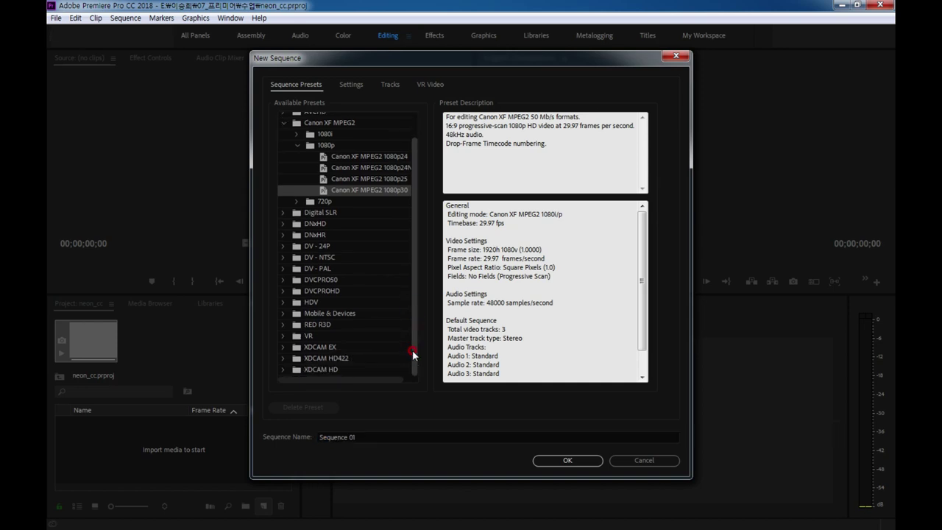
Compare HDV presets and pick HDV 720p30 (1280×720, 29.97 fps), then view its settings
{"action": "left_click", "coordinate": [284, 302]}
{"action": "left_click", "coordinate": [283, 302]}
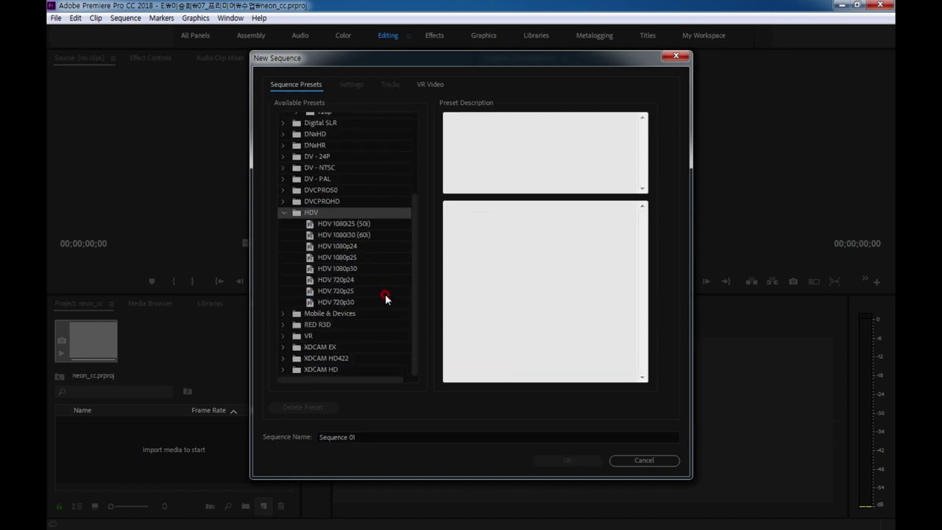
{"action": "left_click", "coordinate": [352, 270]}
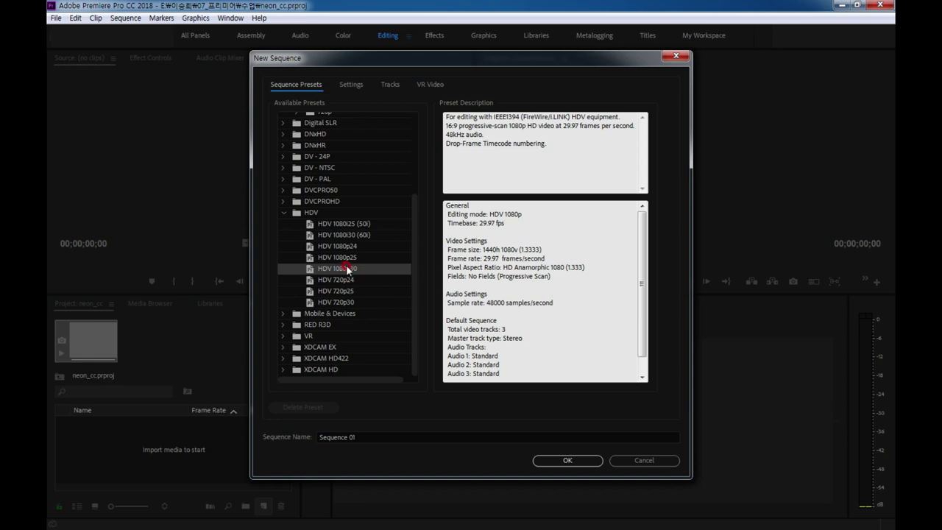
{"action": "left_click_drag", "start_coordinate": [484, 249], "coordinate": [515, 258]}
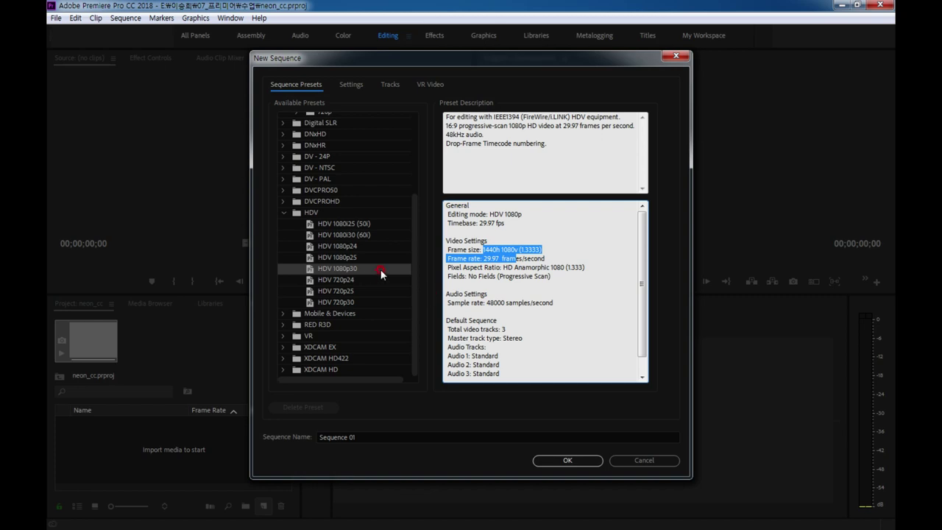
{"action": "left_click", "coordinate": [339, 303]}
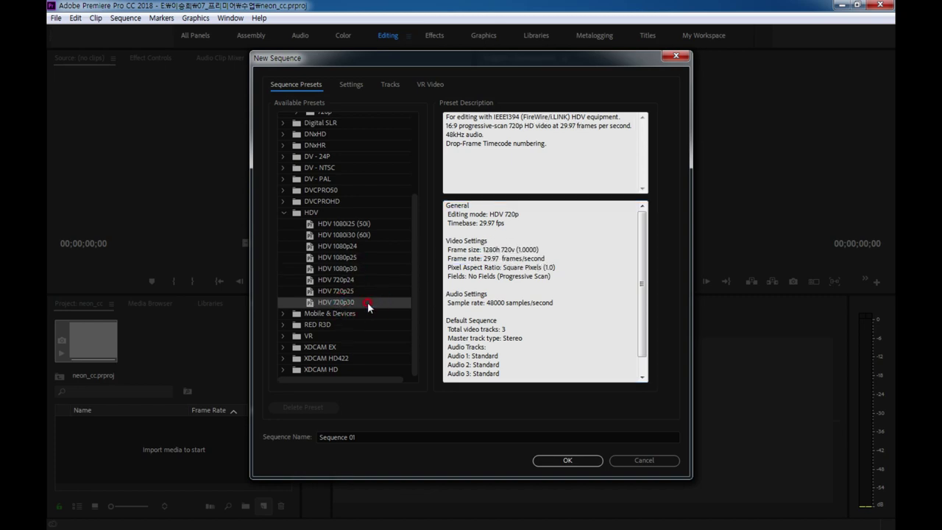
{"action": "left_click_drag", "start_coordinate": [480, 249], "coordinate": [526, 250]}
{"action": "left_click", "coordinate": [363, 305]}
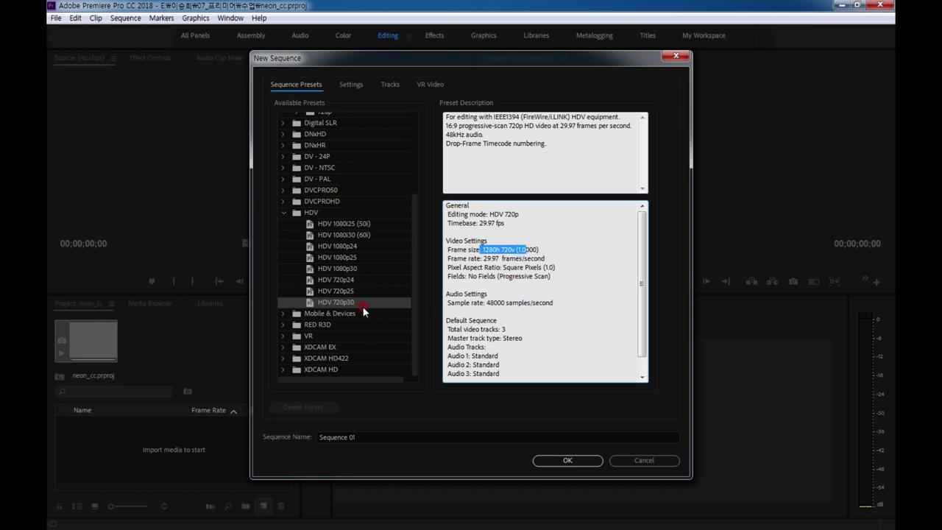
{"action": "left_click", "coordinate": [352, 85]}
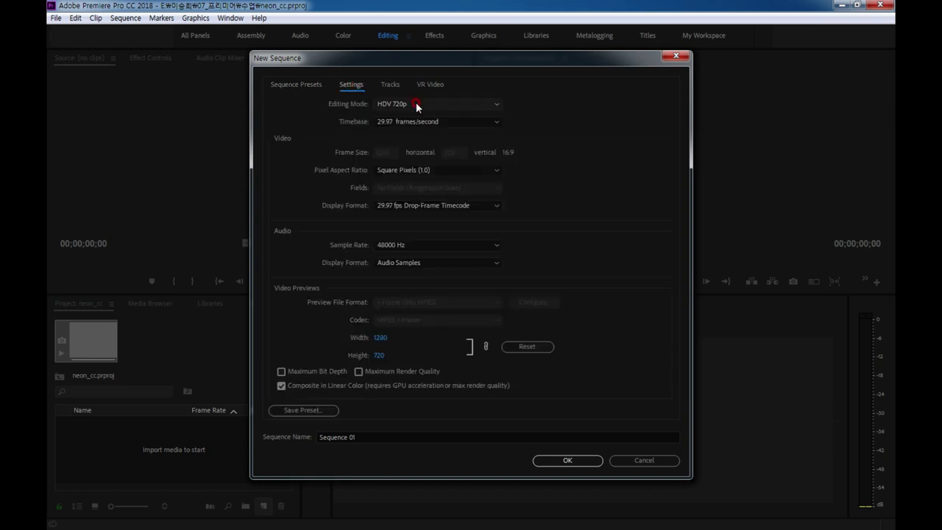
Set the sequence Editing Mode to Custom instead of Sony XDCAM EX 1080p (HQ)
{"action": "left_click", "coordinate": [415, 105]}
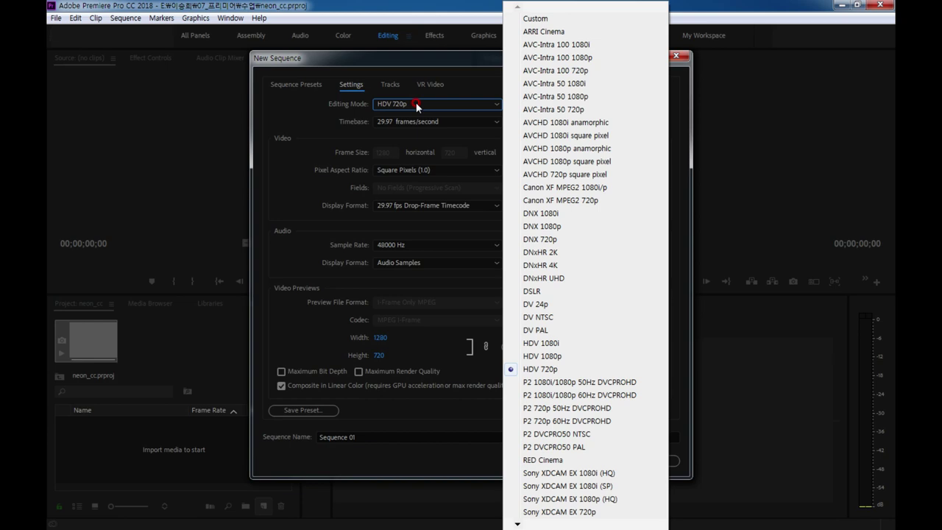
{"action": "left_click", "coordinate": [578, 500]}
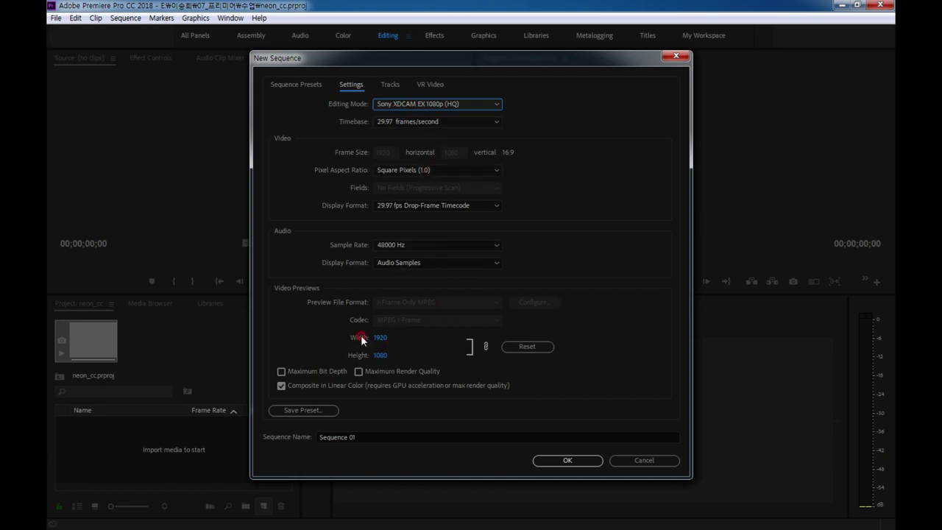
{"action": "left_click", "coordinate": [406, 106]}
{"action": "left_click", "coordinate": [553, 18]}
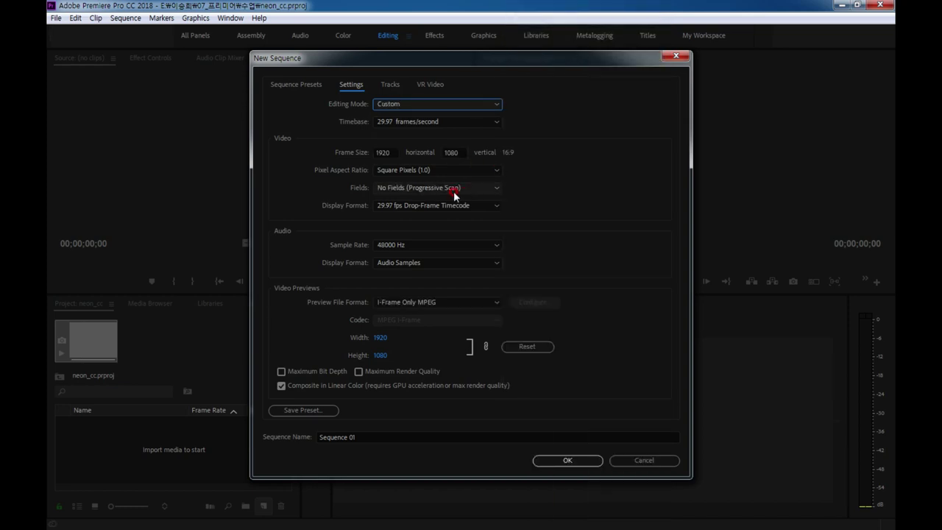
Confirm 29.97 fps, 1920×1080, Square Pixels (1.0) and 48000 Hz, and create Sequence 01
{"action": "key", "text": "ctrl+1"}
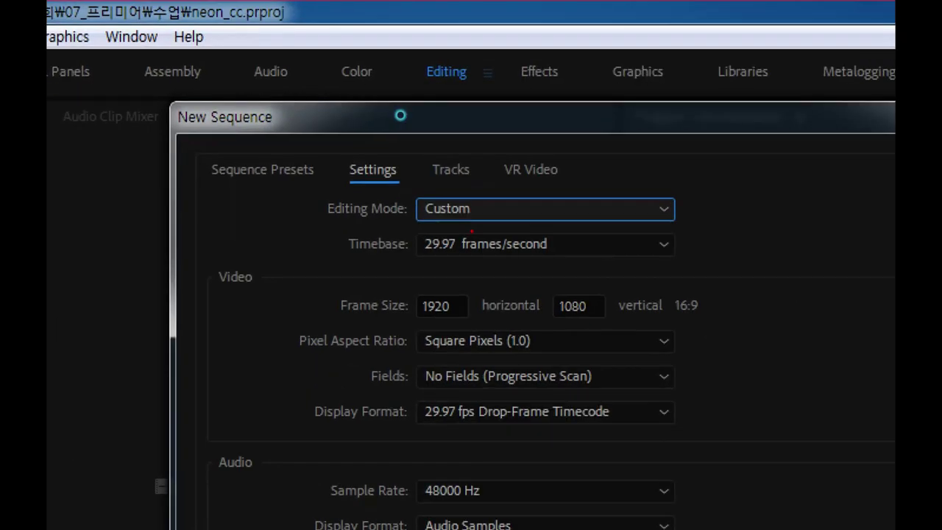
{"action": "left_click_drag", "start_coordinate": [321, 105], "coordinate": [357, 108]}
{"action": "left_click_drag", "start_coordinate": [463, 222], "coordinate": [485, 227]}
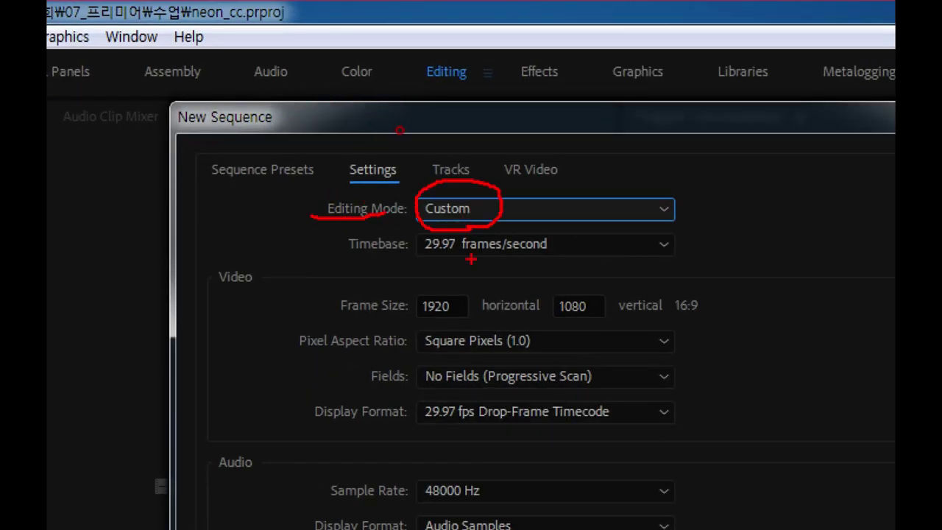
{"action": "mouse_move", "coordinate": [425, 259]}
{"action": "left_mouse_down"}
{"action": "mouse_move", "coordinate": [463, 259]}
{"action": "mouse_move", "coordinate": [464, 269]}
{"action": "left_mouse_up"}
{"action": "left_click_drag", "start_coordinate": [406, 324], "coordinate": [465, 326]}
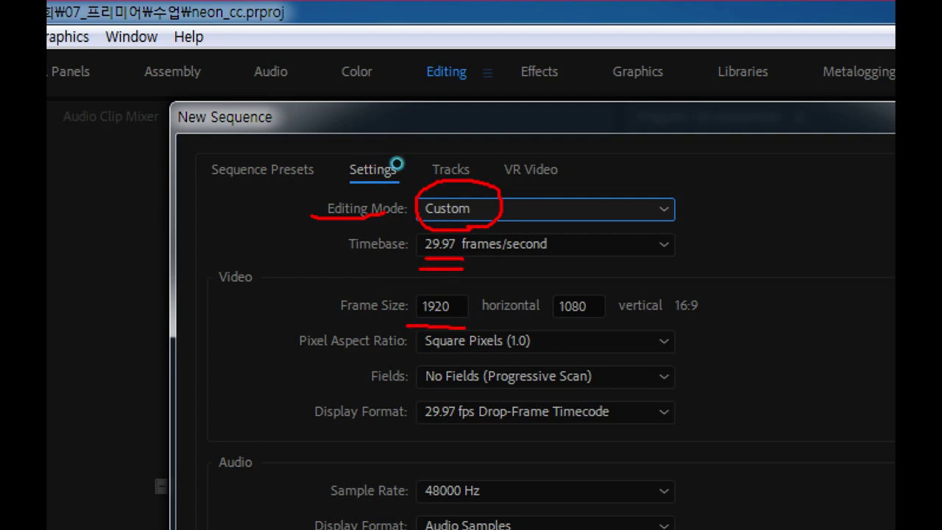
{"action": "left_click_drag", "start_coordinate": [551, 325], "coordinate": [586, 323]}
{"action": "mouse_move", "coordinate": [404, 346]}
{"action": "left_mouse_down"}
{"action": "mouse_move", "coordinate": [539, 354]}
{"action": "mouse_move", "coordinate": [401, 358]}
{"action": "left_mouse_up"}
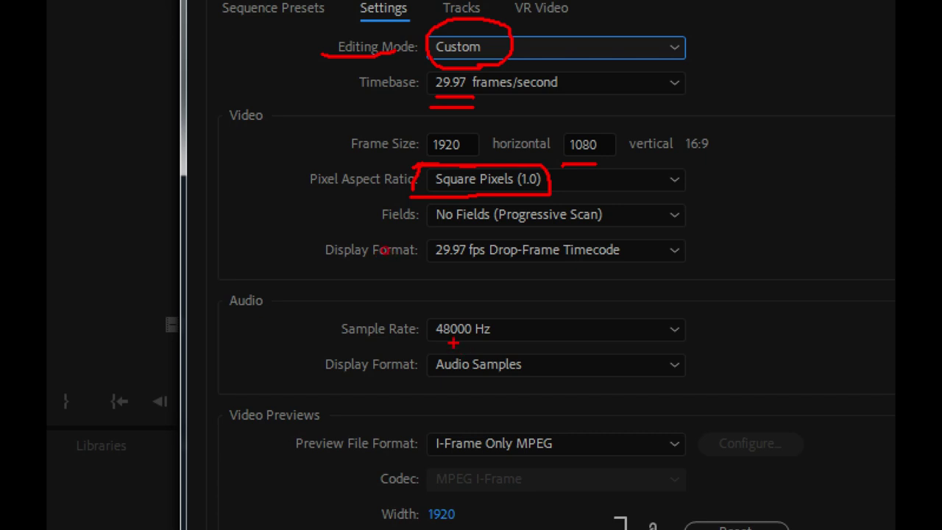
{"action": "mouse_move", "coordinate": [489, 324]}
{"action": "left_mouse_down"}
{"action": "mouse_move", "coordinate": [491, 300]}
{"action": "mouse_move", "coordinate": [487, 342]}
{"action": "left_mouse_up"}
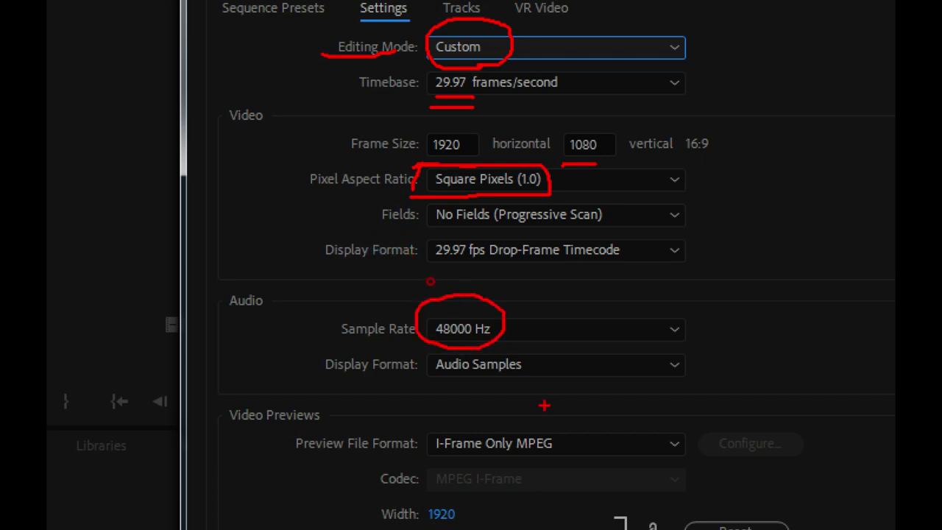
{"action": "key", "text": "Escape"}
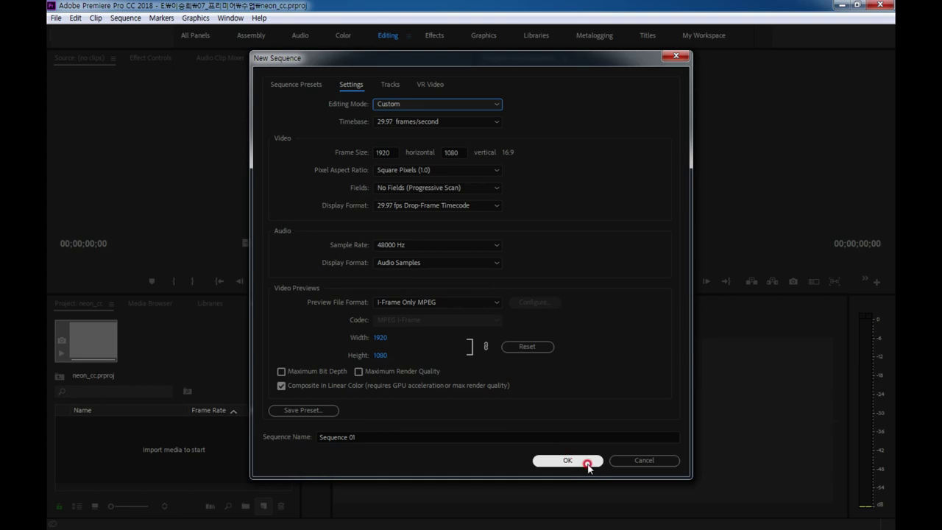
{"action": "left_click", "coordinate": [588, 460]}
{"action": "left_click", "coordinate": [257, 462]}
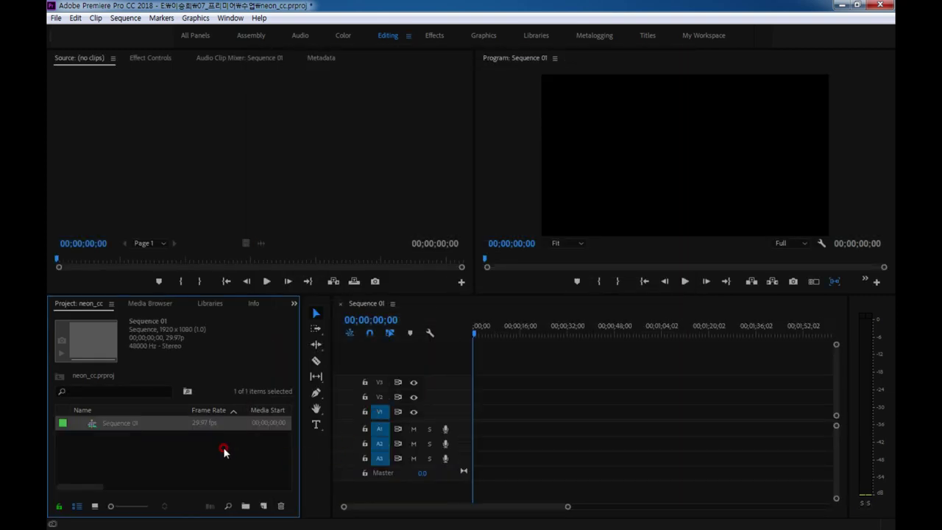
Create a Black Video clip and place it at the start of track V1
{"action": "left_click", "coordinate": [381, 445]}
{"action": "left_click", "coordinate": [263, 505]}
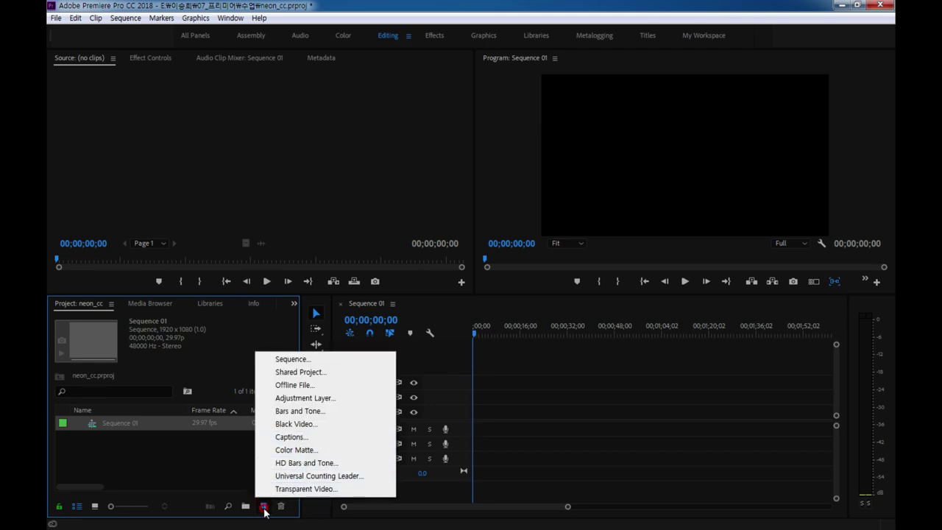
{"action": "left_click", "coordinate": [298, 423]}
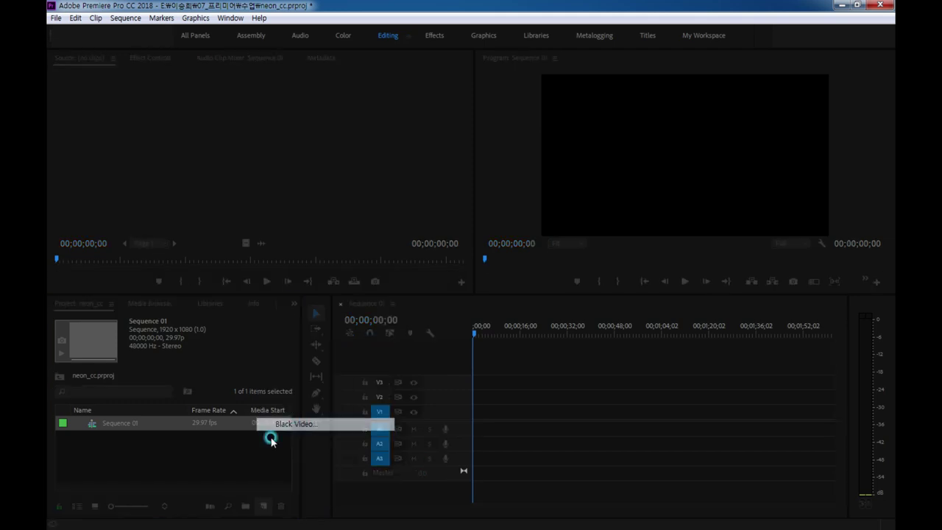
{"action": "left_click", "coordinate": [491, 310]}
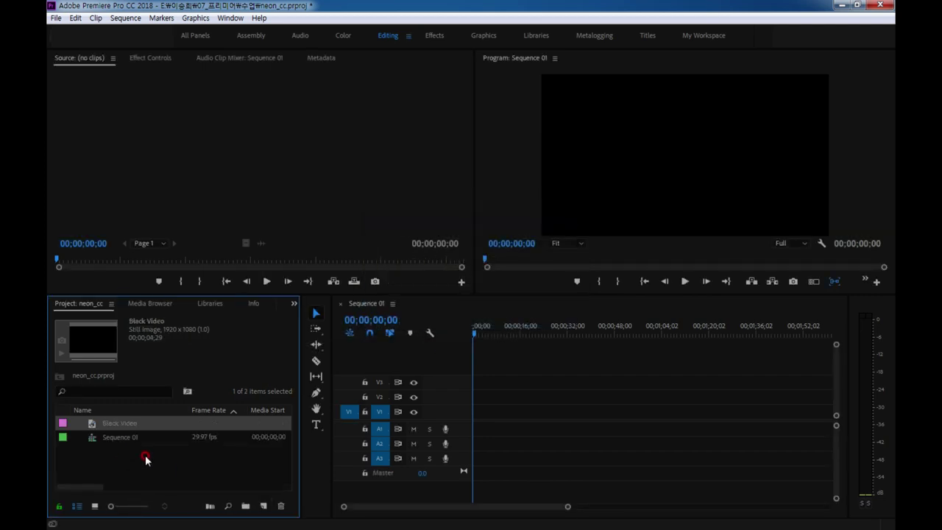
{"action": "left_click_drag", "start_coordinate": [89, 425], "coordinate": [478, 412]}
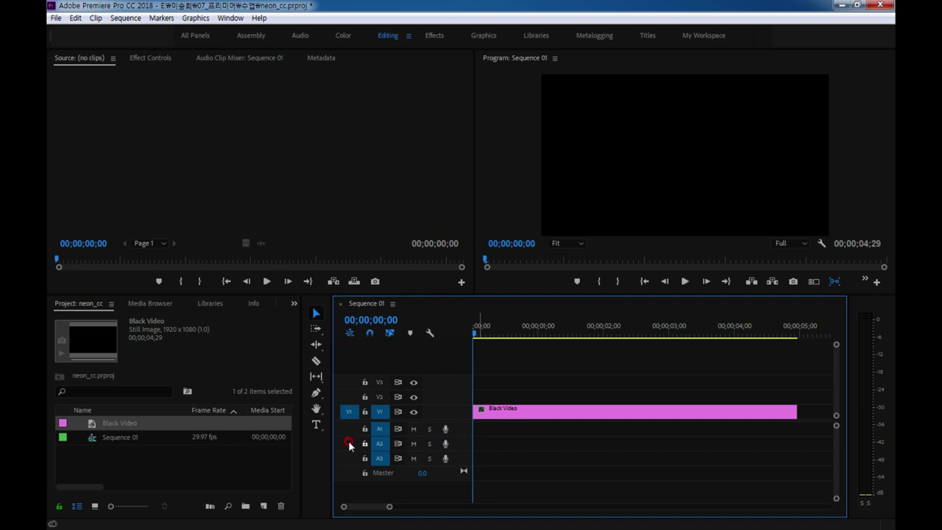
Clear the Project panel selection and browse its context menu and the File menu
{"action": "left_click", "coordinate": [203, 465]}
{"action": "right_click", "coordinate": [249, 478]}
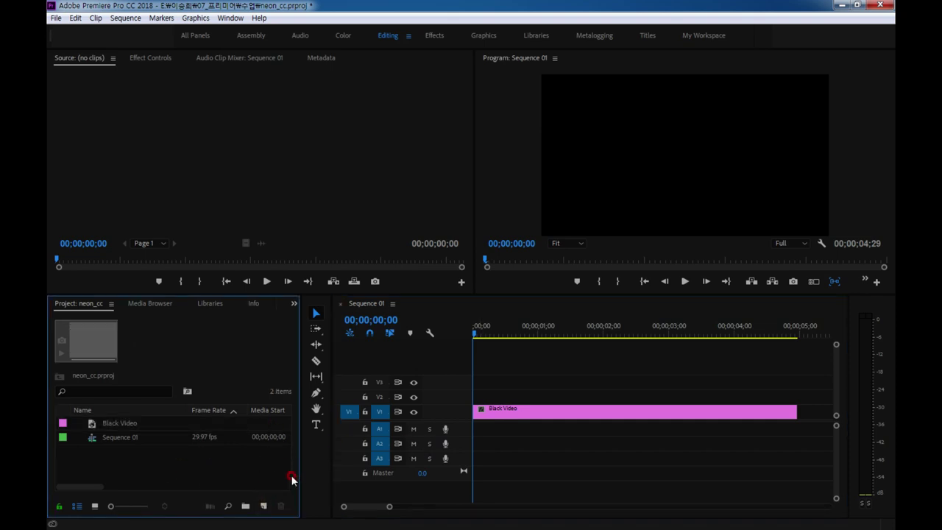
{"action": "left_click", "coordinate": [357, 413]}
{"action": "left_click", "coordinate": [56, 17]}
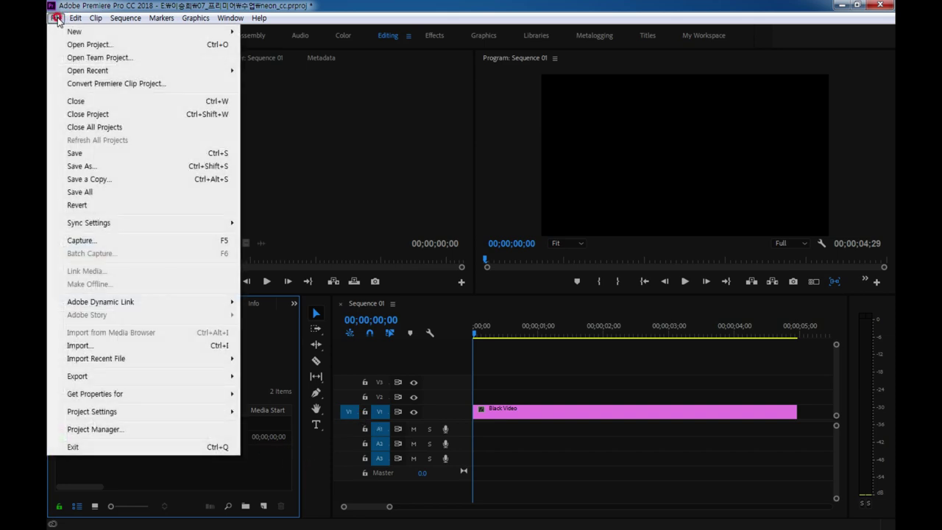
Create a new legacy title, enlarge the title editor and show the black video behind it
{"action": "left_click", "coordinate": [56, 17]}
{"action": "left_click", "coordinate": [57, 18]}
{"action": "mouse_move", "coordinate": [63, 31]}
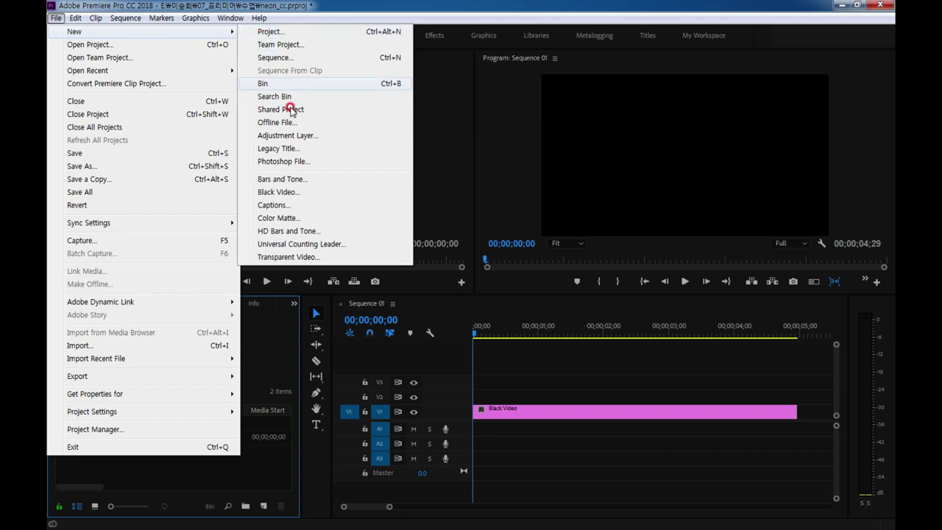
{"action": "left_click", "coordinate": [291, 148]}
{"action": "left_click", "coordinate": [506, 324]}
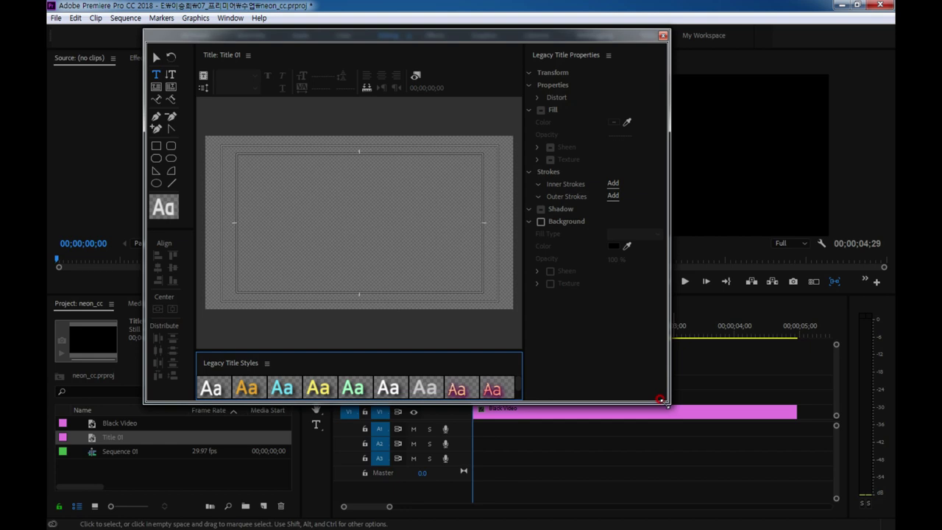
{"action": "left_click_drag", "start_coordinate": [674, 408], "coordinate": [810, 477]}
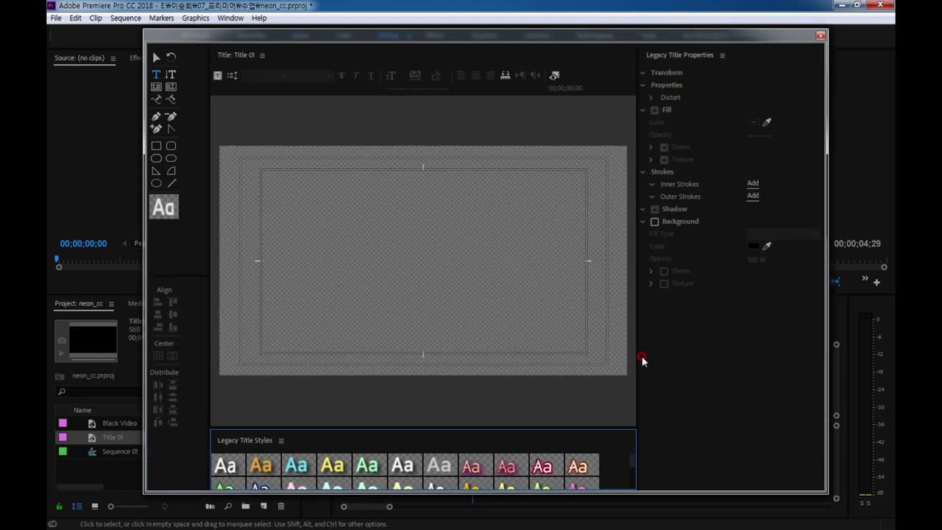
{"action": "left_click_drag", "start_coordinate": [636, 357], "coordinate": [682, 358]}
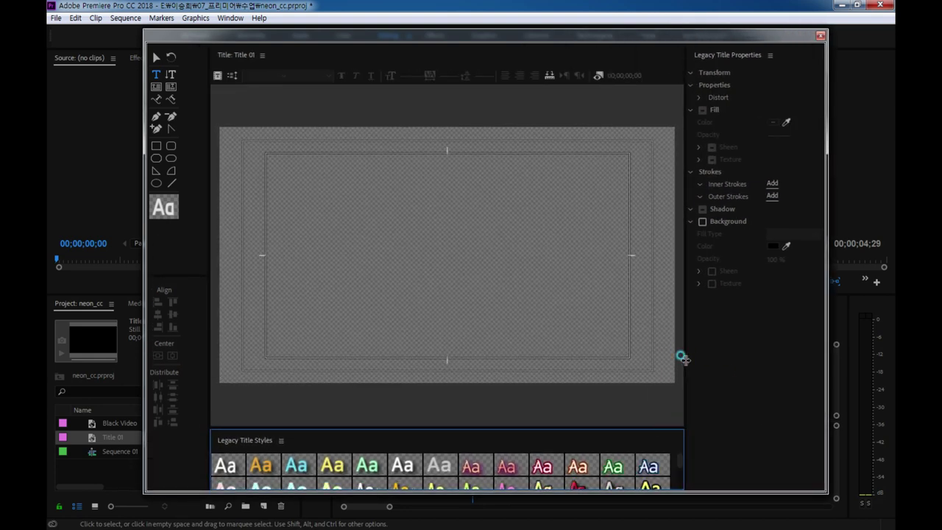
{"action": "left_click_drag", "start_coordinate": [436, 433], "coordinate": [435, 373]}
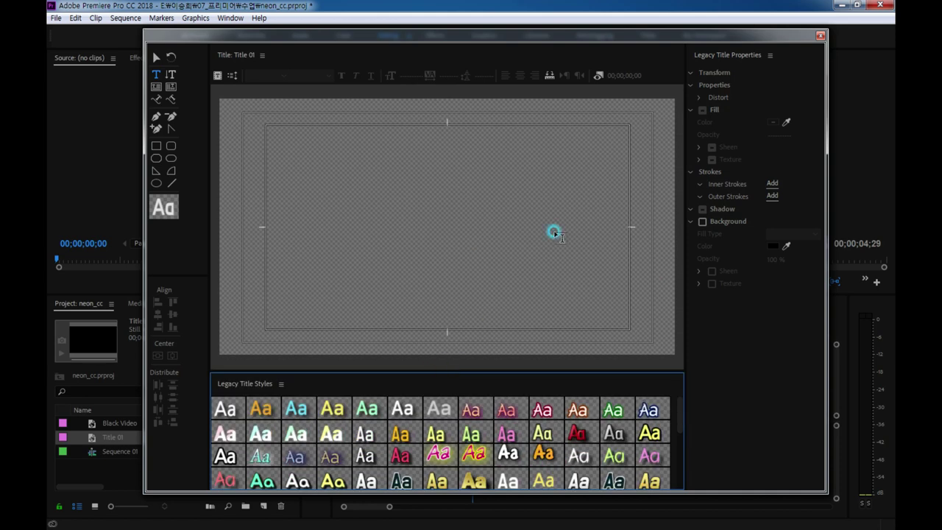
{"action": "left_click", "coordinate": [600, 75]}
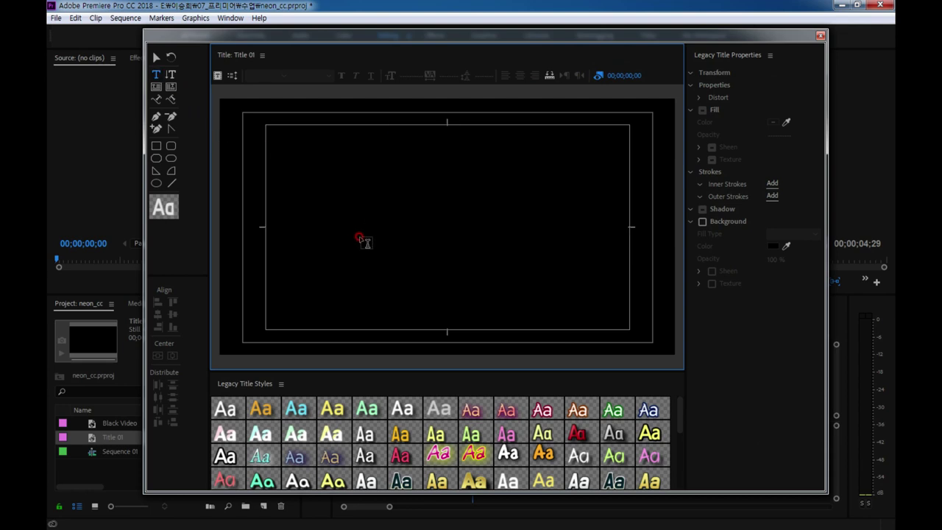
Type 'NEON MOTION ART', centre it vertically and horizontally, and close the title editor
{"action": "left_click", "coordinate": [336, 244]}
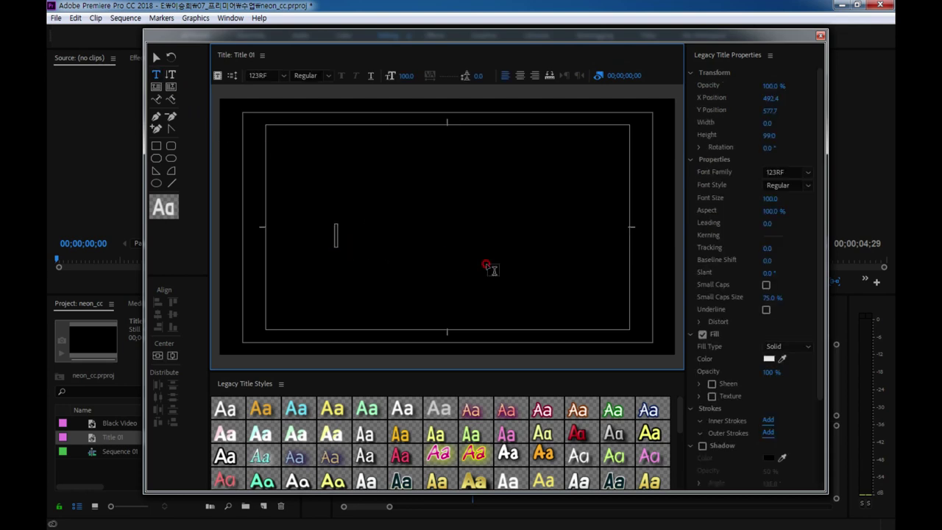
{"action": "type", "text": "NEON "}
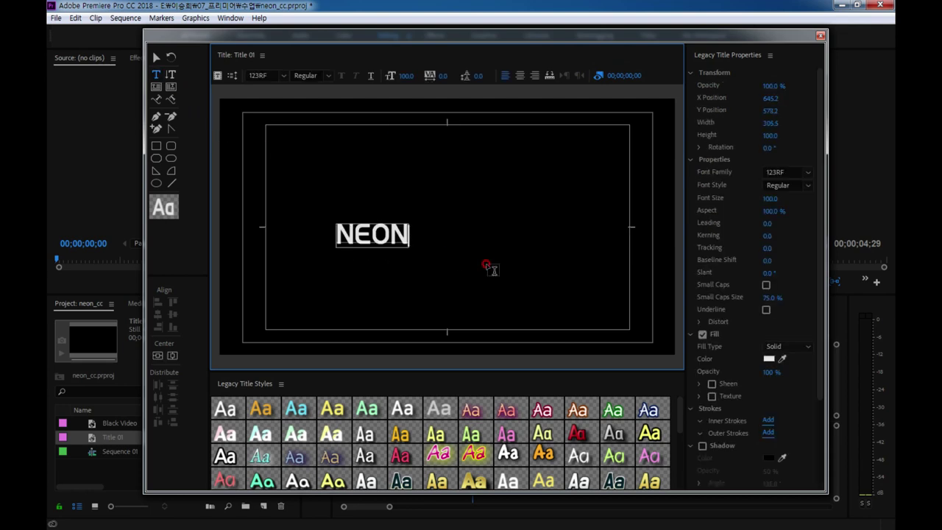
{"action": "type", "text": "MOTIN"}
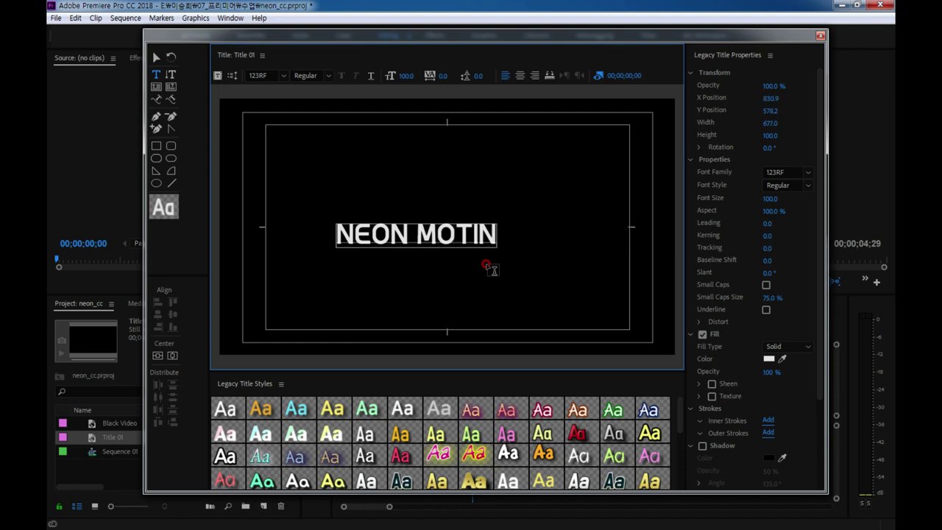
{"action": "key", "text": "BackSpace"}
{"action": "type", "text": "ON ART"}
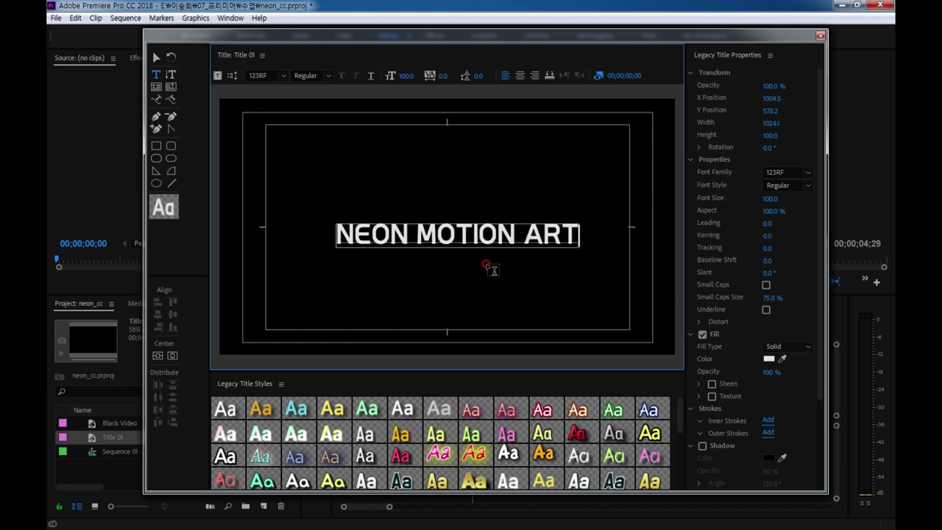
{"action": "left_click", "coordinate": [156, 57]}
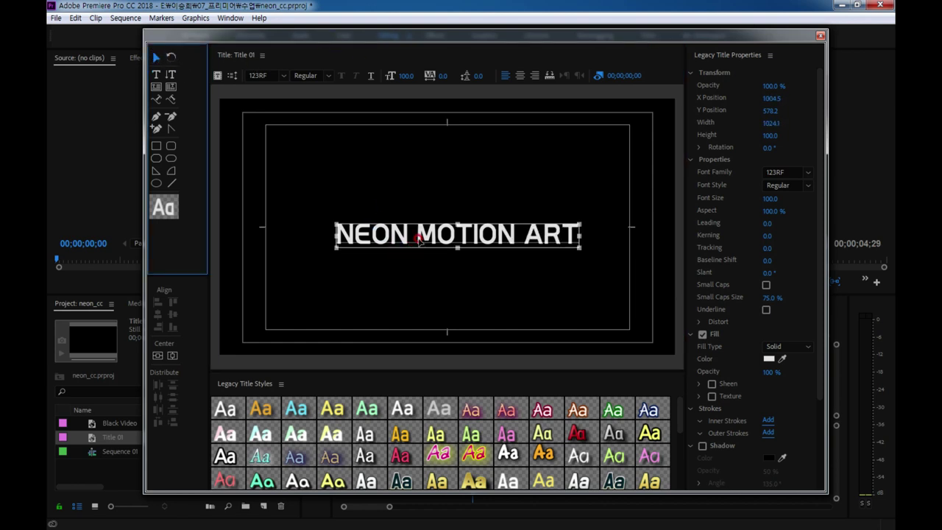
{"action": "left_click", "coordinate": [172, 356]}
{"action": "left_click", "coordinate": [171, 356]}
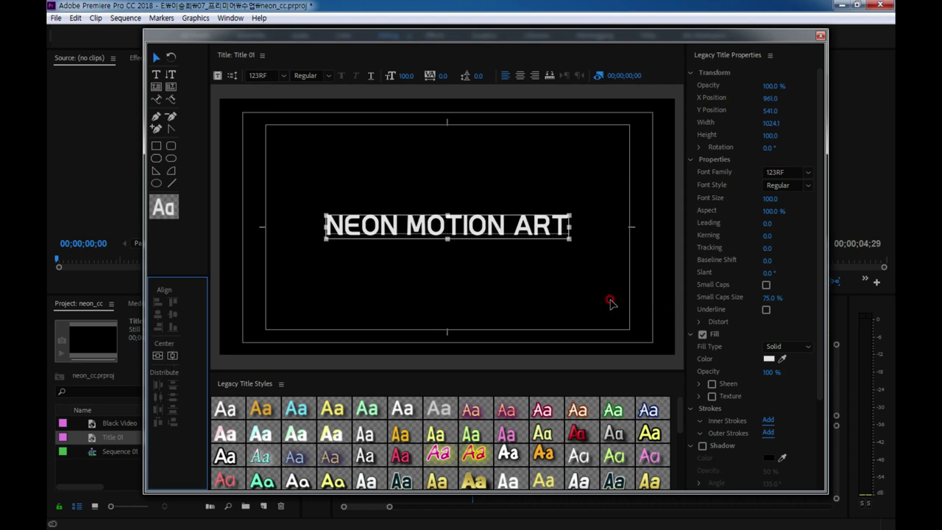
{"action": "left_click", "coordinate": [819, 38]}
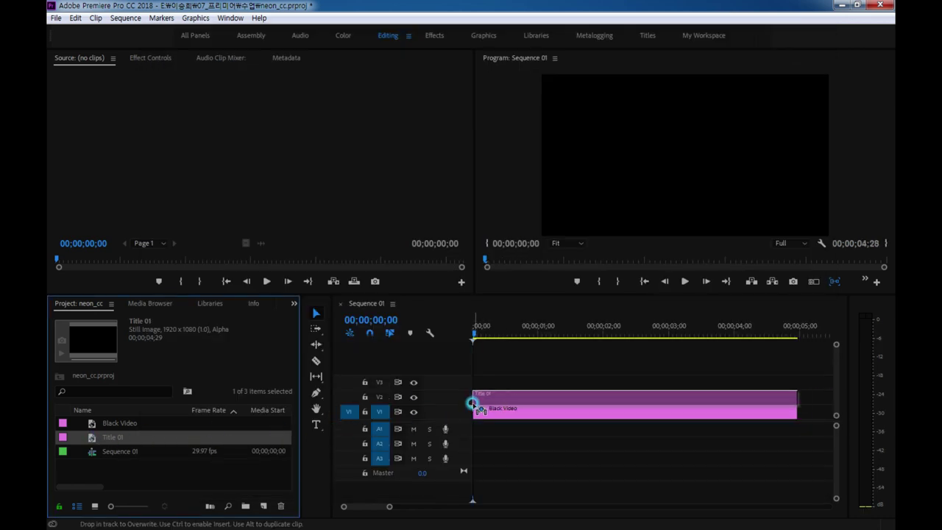
Drop Title 01 onto V2 over Black Video and split it at 00;00;00;12
{"action": "left_click_drag", "start_coordinate": [92, 440], "coordinate": [474, 397]}
{"action": "left_click", "coordinate": [495, 432]}
{"action": "left_click", "coordinate": [390, 321]}
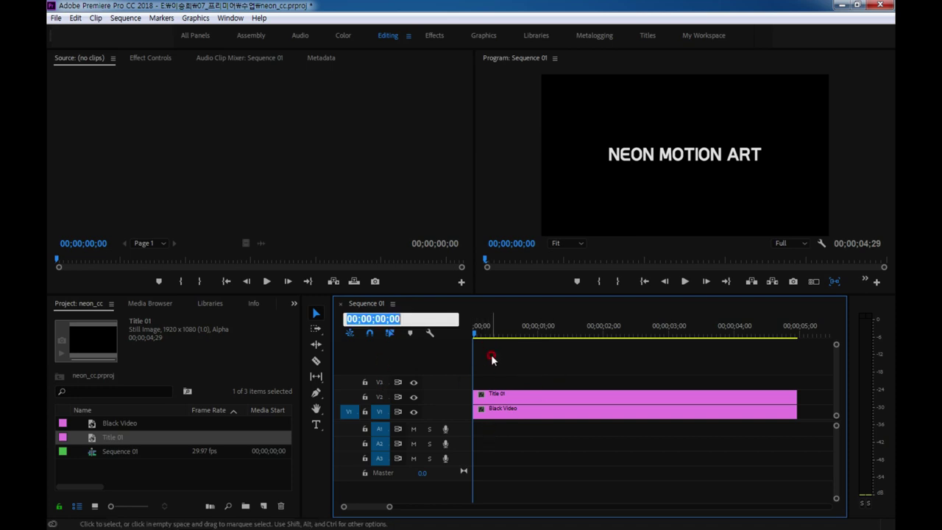
{"action": "type", "text": "12"}
{"action": "key", "text": "Return"}
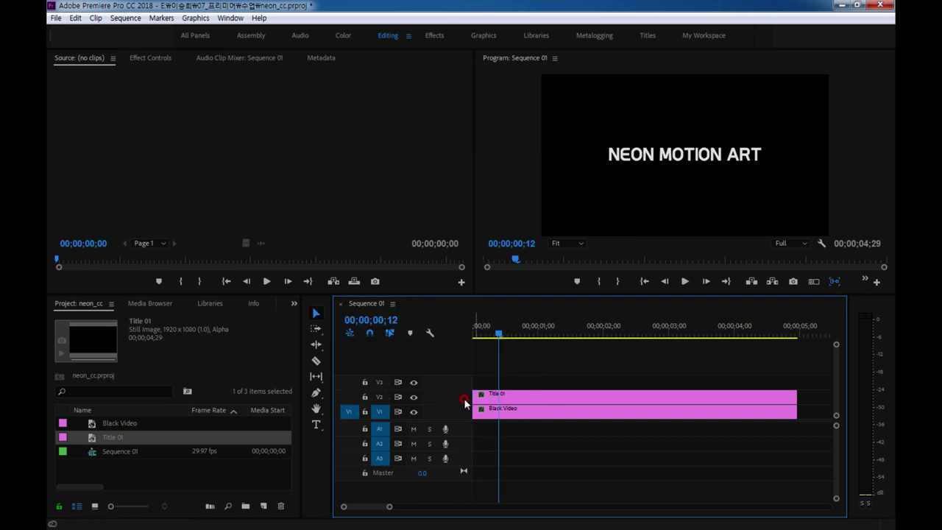
{"action": "left_click", "coordinate": [517, 396]}
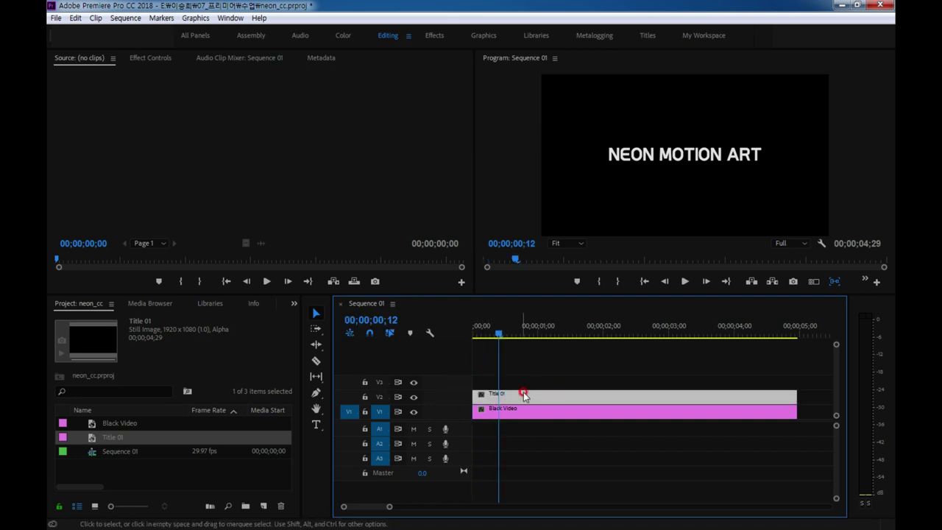
{"action": "mouse_move", "coordinate": [516, 397]}
{"action": "left_mouse_down"}
{"action": "mouse_move", "coordinate": [487, 393]}
{"action": "mouse_move", "coordinate": [518, 395]}
{"action": "mouse_move", "coordinate": [509, 398]}
{"action": "left_mouse_up"}
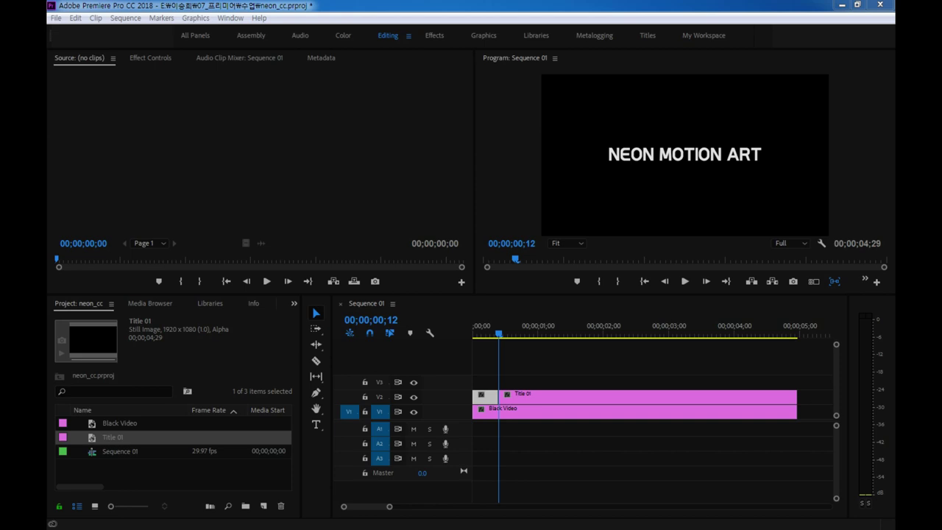
Break Title 01 into short pieces at frames 14 and 17
{"action": "left_click", "coordinate": [377, 319]}
{"action": "type", "text": "14"}
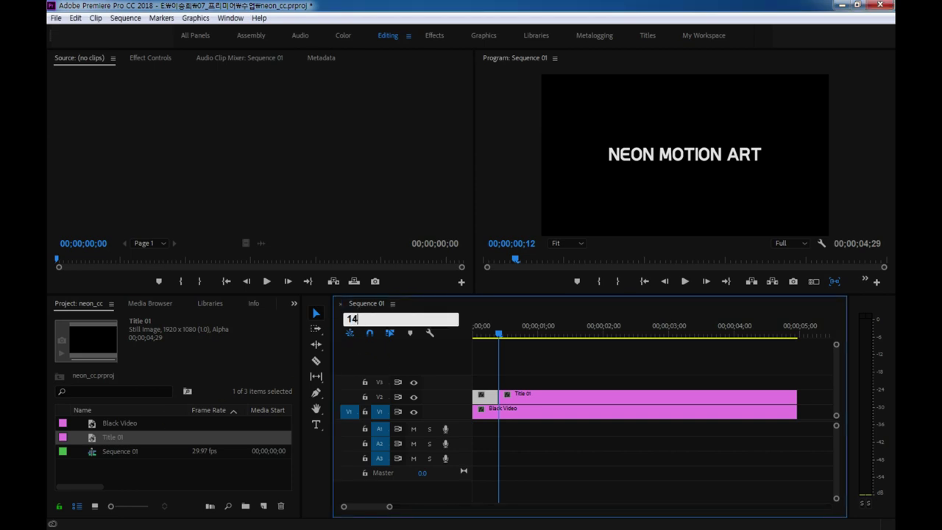
{"action": "key", "text": "Return"}
{"action": "left_click", "coordinate": [562, 390]}
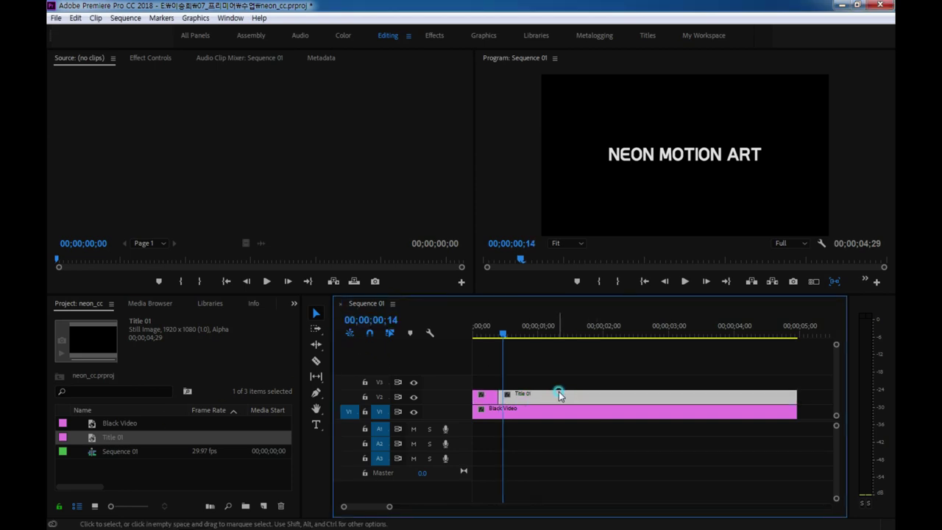
{"action": "left_click", "coordinate": [499, 399]}
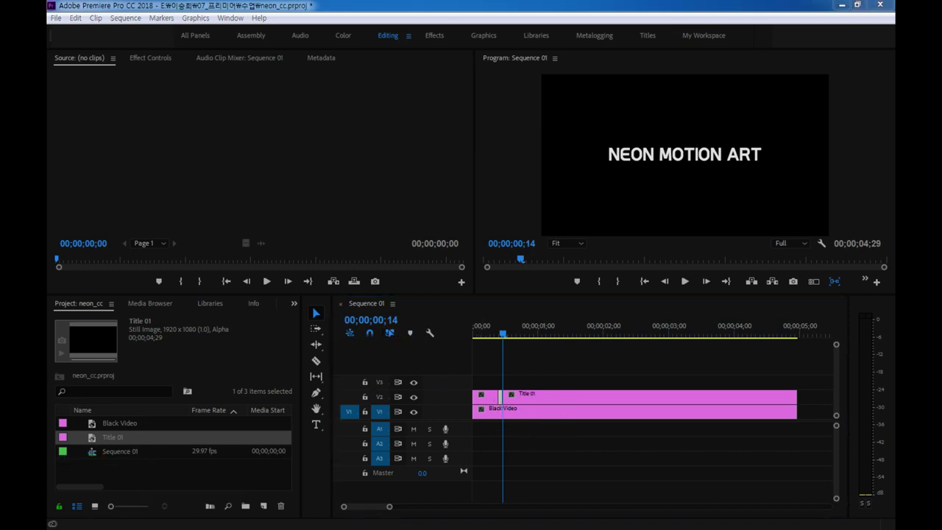
{"action": "left_click", "coordinate": [384, 321]}
{"action": "type", "text": "17"}
{"action": "left_click", "coordinate": [367, 347]}
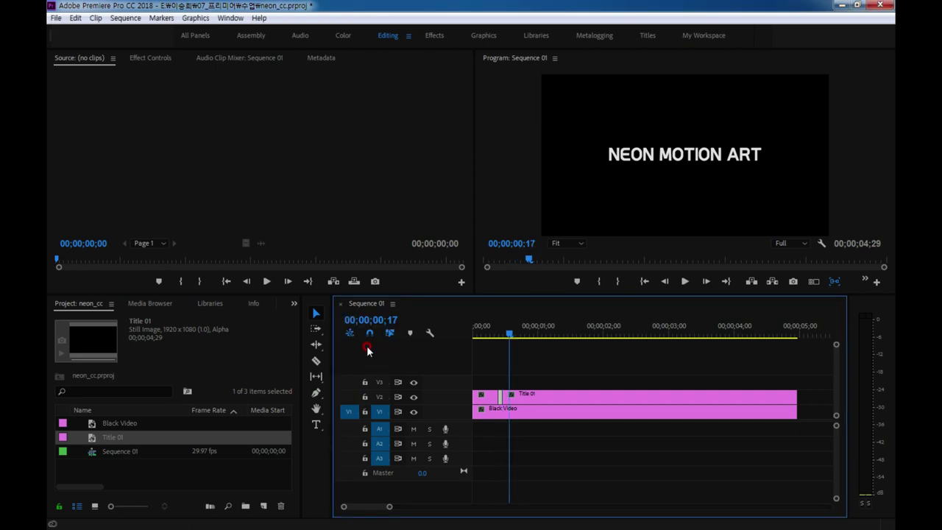
{"action": "left_click", "coordinate": [551, 393]}
{"action": "left_click", "coordinate": [501, 376]}
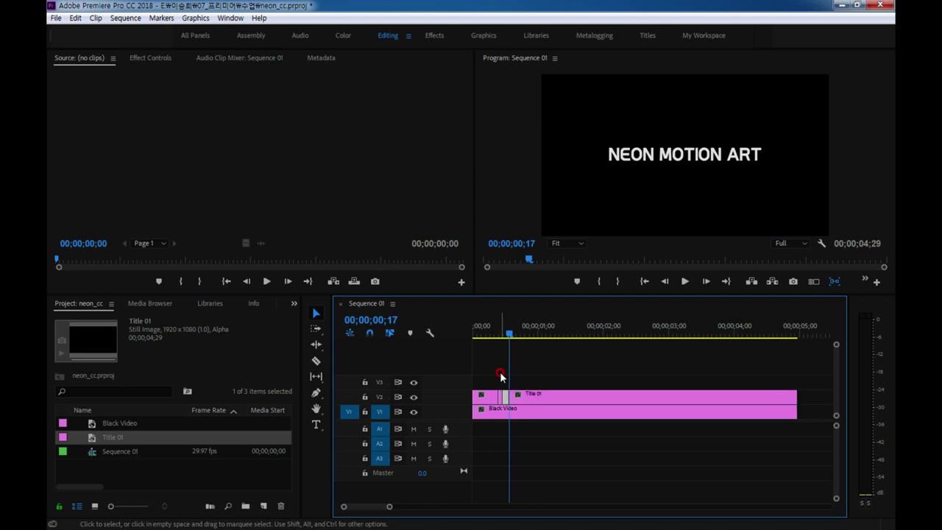
Shift the later Title 01 pieces to start around frames 20 and 23
{"action": "key", "text": "Right"}
{"action": "key", "text": "Right"}
{"action": "key", "text": "Right"}
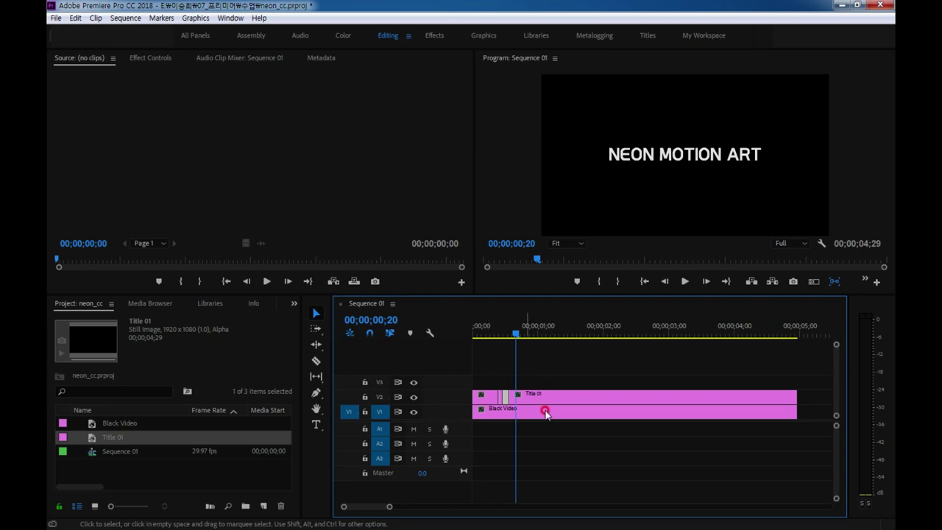
{"action": "left_click", "coordinate": [557, 396]}
{"action": "left_click", "coordinate": [527, 397]}
{"action": "left_click_drag", "start_coordinate": [527, 398], "coordinate": [529, 401]}
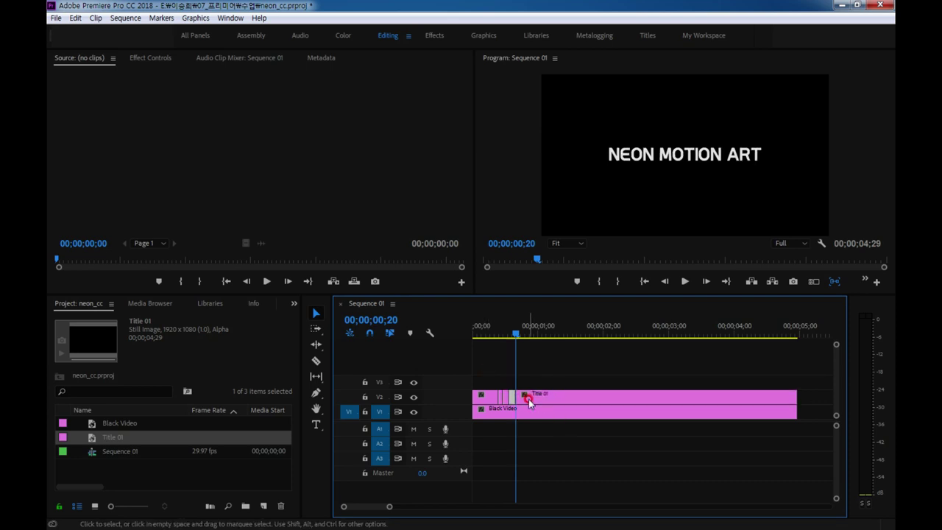
{"action": "key", "text": "Right"}
{"action": "key", "text": "Right"}
{"action": "key", "text": "Right"}
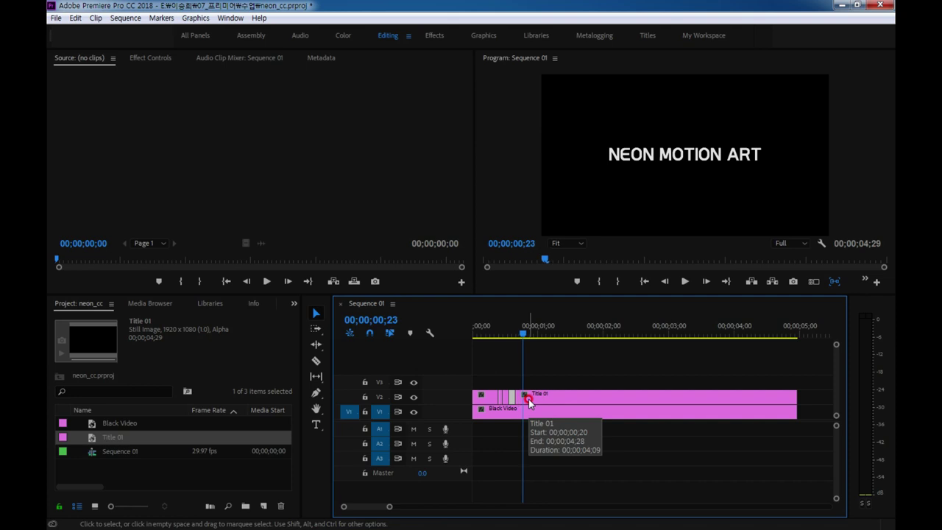
{"action": "left_click", "coordinate": [524, 398]}
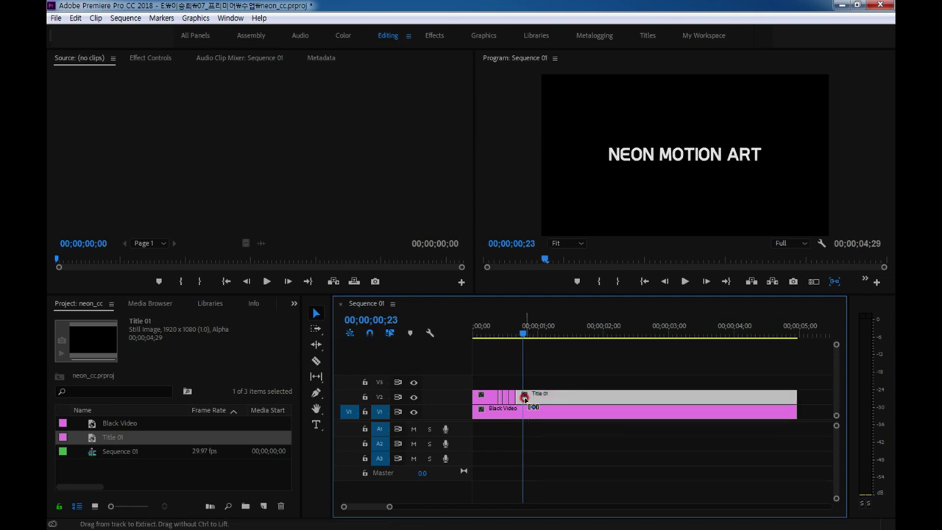
{"action": "left_click_drag", "start_coordinate": [524, 398], "coordinate": [529, 395]}
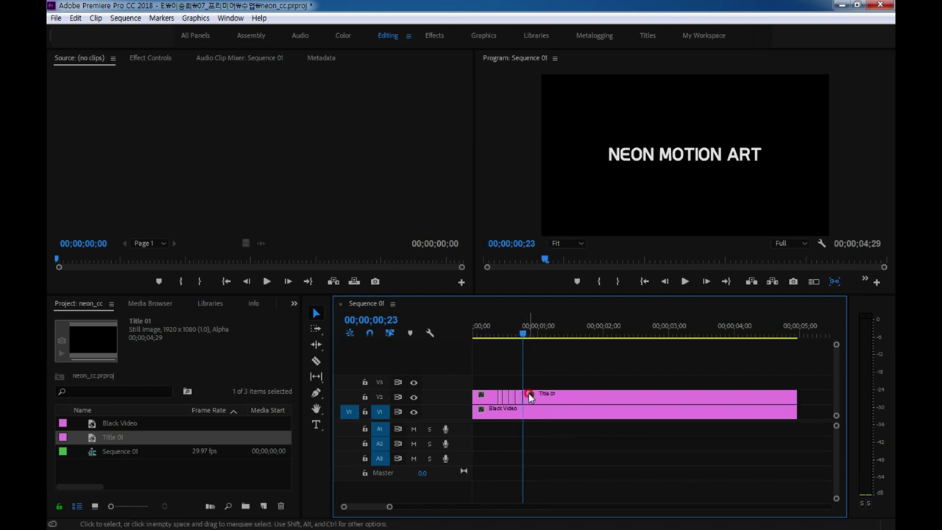
Zoom in, trim the first title piece to start later and delete a piece to leave a gap
{"action": "left_click", "coordinate": [490, 391]}
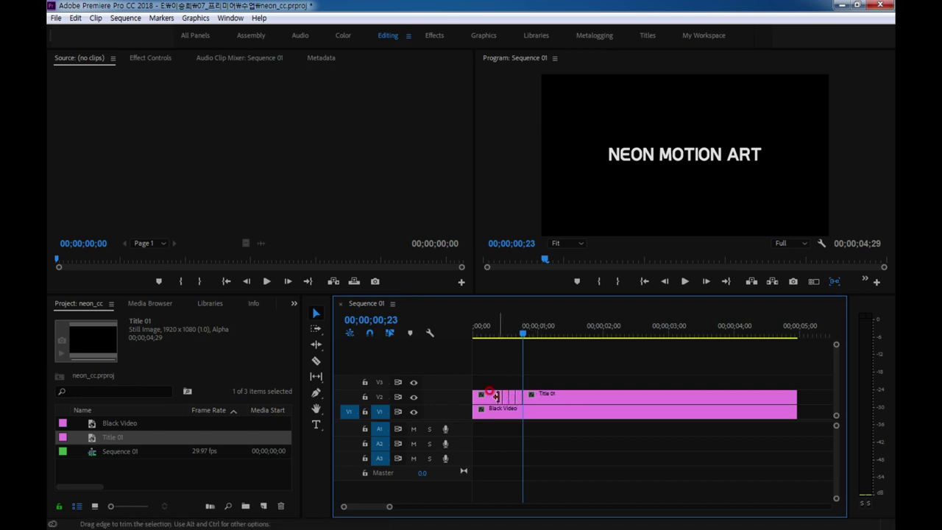
{"action": "key", "text": "equal"}
{"action": "left_click", "coordinate": [504, 398]}
{"action": "left_click_drag", "start_coordinate": [503, 399], "coordinate": [564, 400]}
{"action": "key", "text": "Delete"}
{"action": "left_click", "coordinate": [585, 349]}
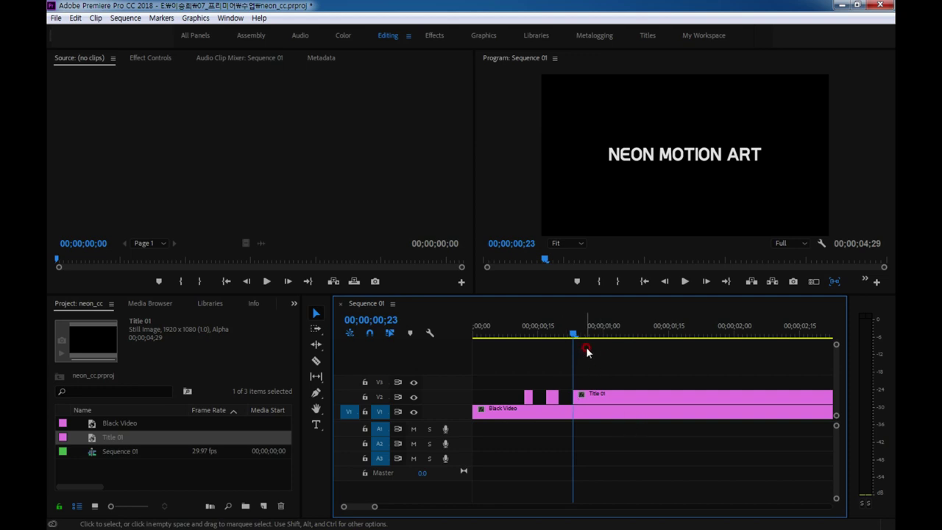
Preview the flicker, then Alt-drag all V2 title pieces up onto V3 as copies
{"action": "mouse_move", "coordinate": [573, 333]}
{"action": "left_mouse_down"}
{"action": "mouse_move", "coordinate": [534, 352]}
{"action": "mouse_move", "coordinate": [615, 353]}
{"action": "mouse_move", "coordinate": [437, 351]}
{"action": "left_mouse_up"}
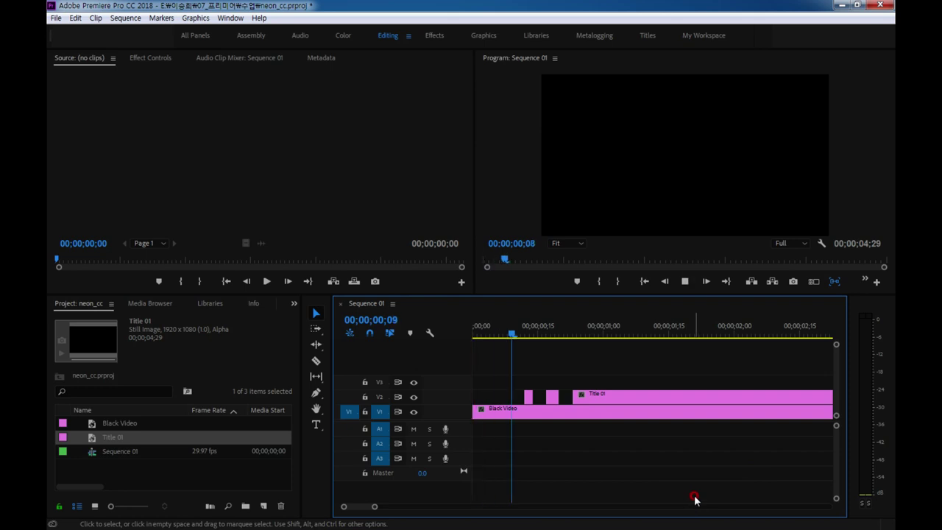
{"action": "key", "text": "space"}
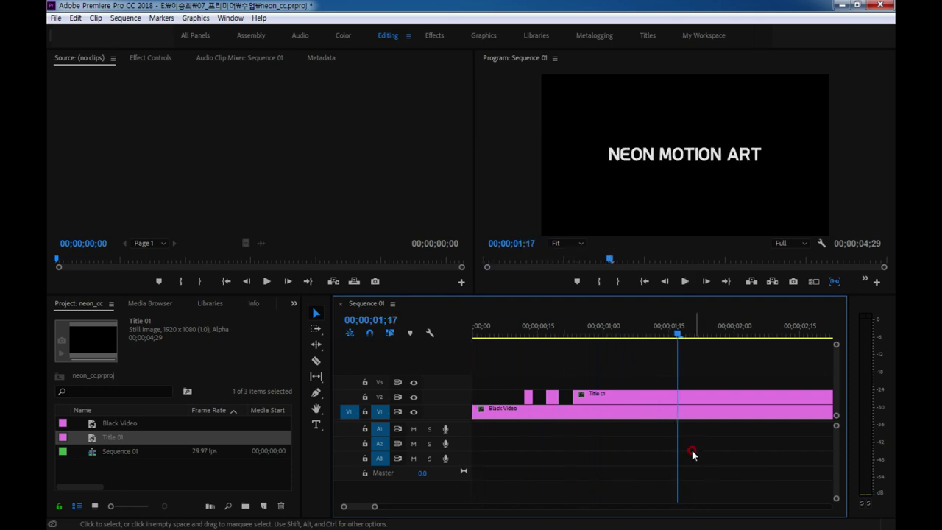
{"action": "left_click_drag", "start_coordinate": [677, 336], "coordinate": [528, 352]}
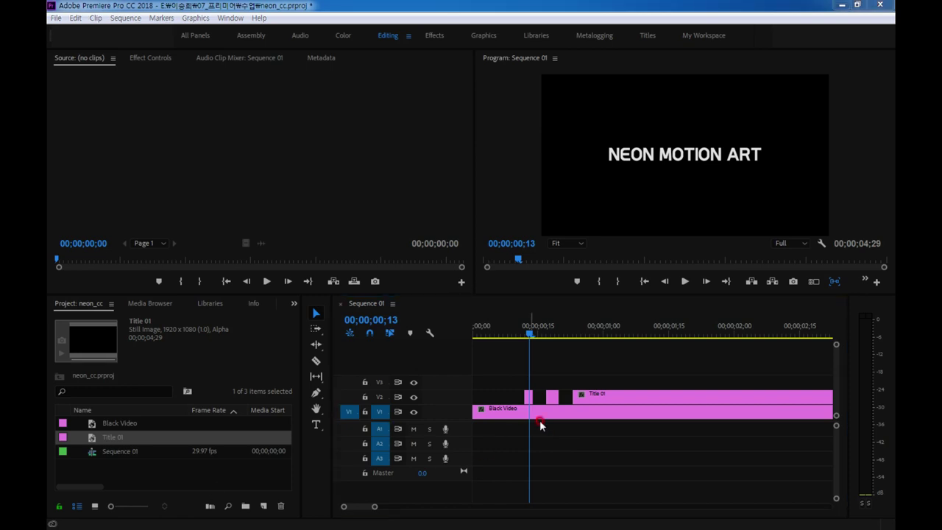
{"action": "left_click_drag", "start_coordinate": [597, 372], "coordinate": [528, 403]}
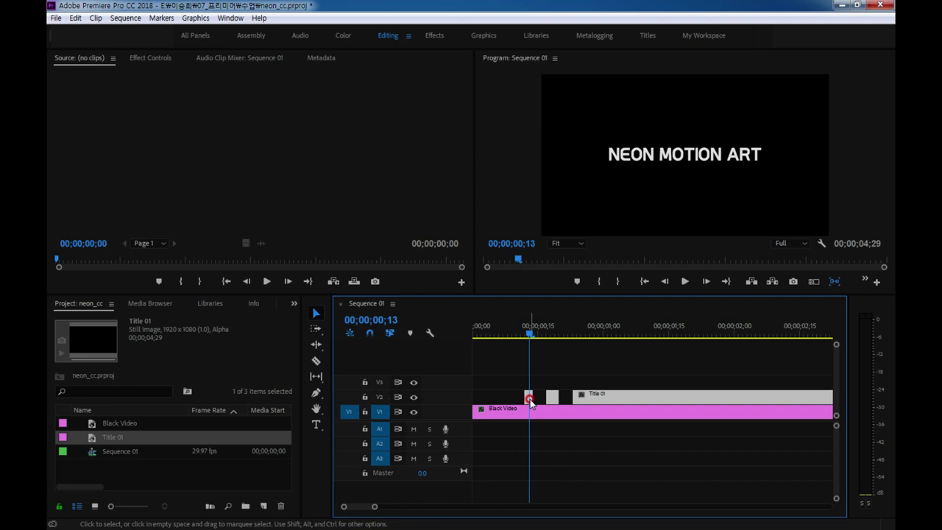
{"action": "left_click_drag", "start_coordinate": [529, 400], "coordinate": [529, 384], "text": "alt"}
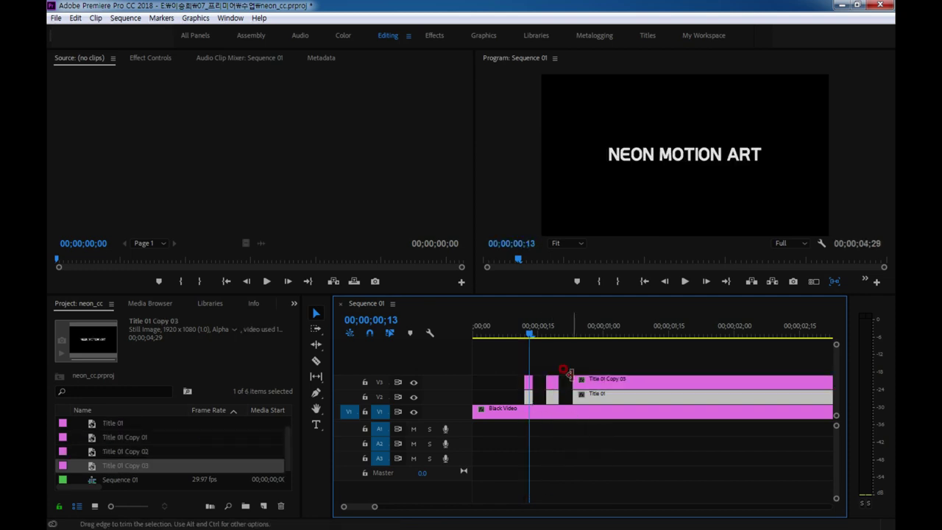
{"action": "left_click", "coordinate": [527, 381]}
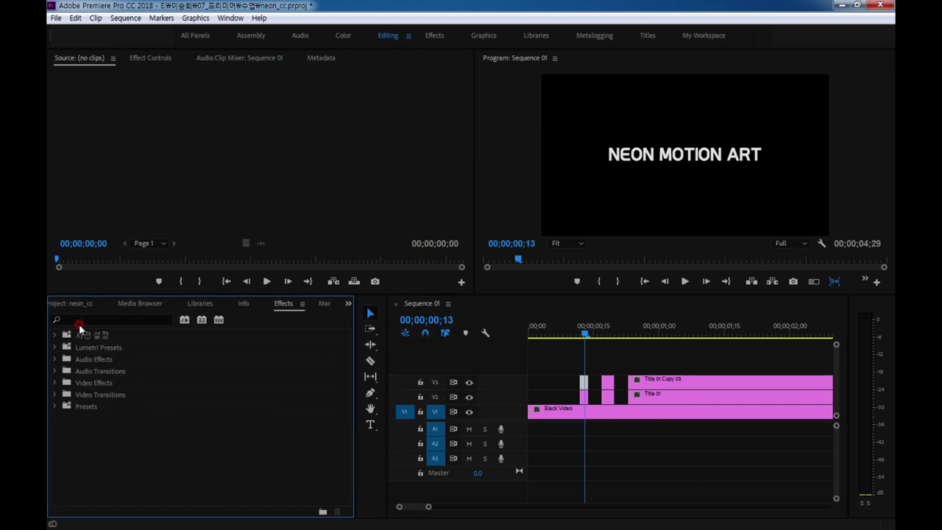
Search the effects for 'fast' and apply Fast Blur to the title copies on V3
{"action": "left_click", "coordinate": [82, 318]}
{"action": "type", "text": "fas"}
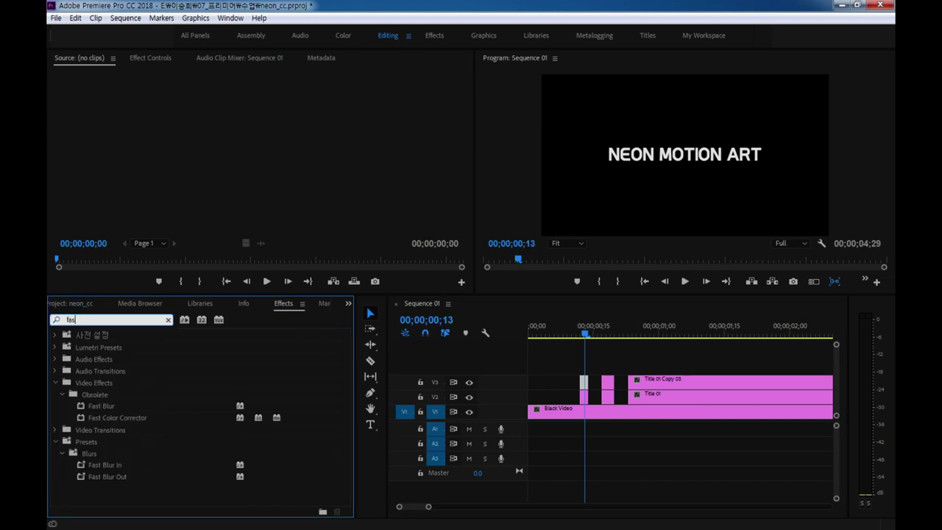
{"action": "key", "text": "BackSpace"}
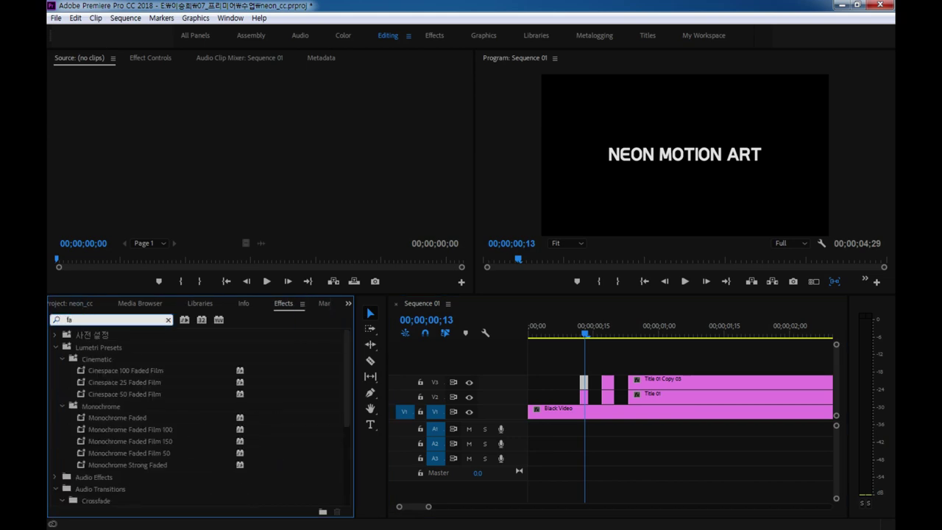
{"action": "type", "text": "st"}
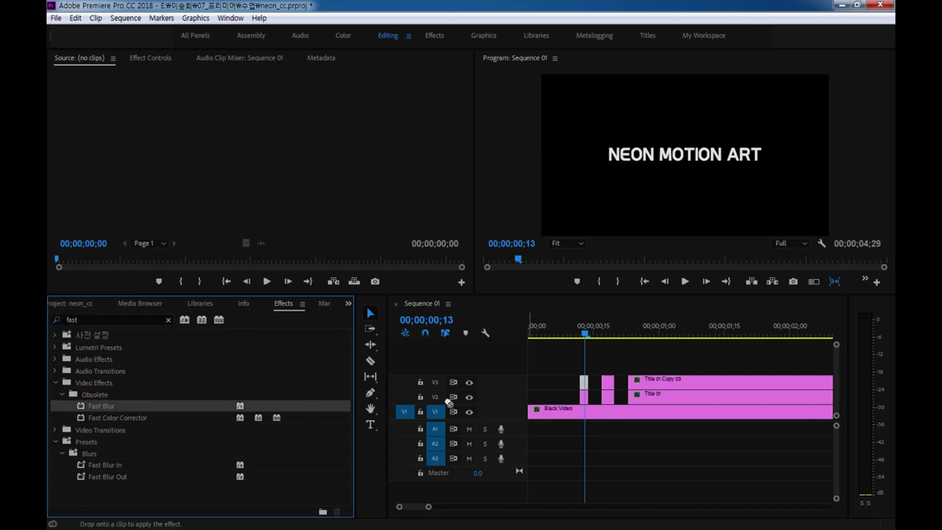
{"action": "left_click_drag", "start_coordinate": [104, 409], "coordinate": [582, 379]}
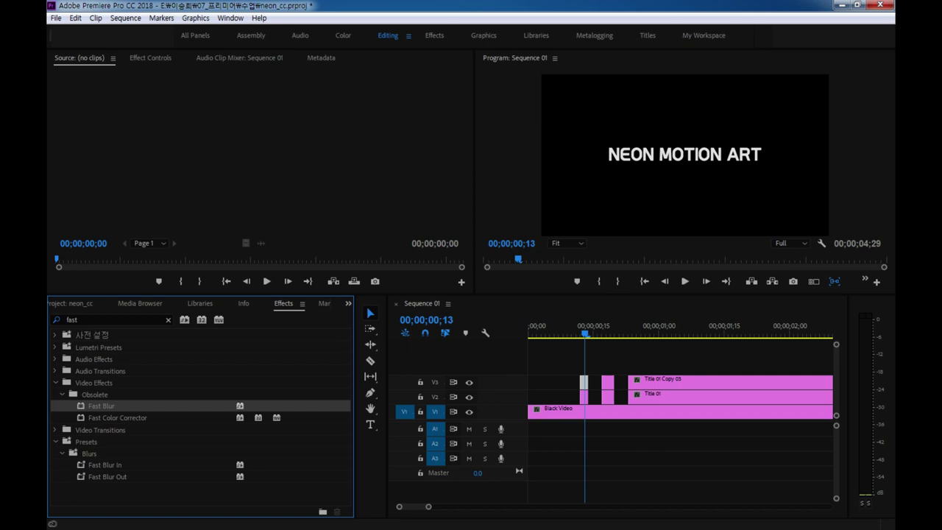
Set Fast Blur Blurriness to 30 on Title 01 Copy 01 and select all V3 copies
{"action": "left_click", "coordinate": [197, 87]}
{"action": "left_click", "coordinate": [142, 64]}
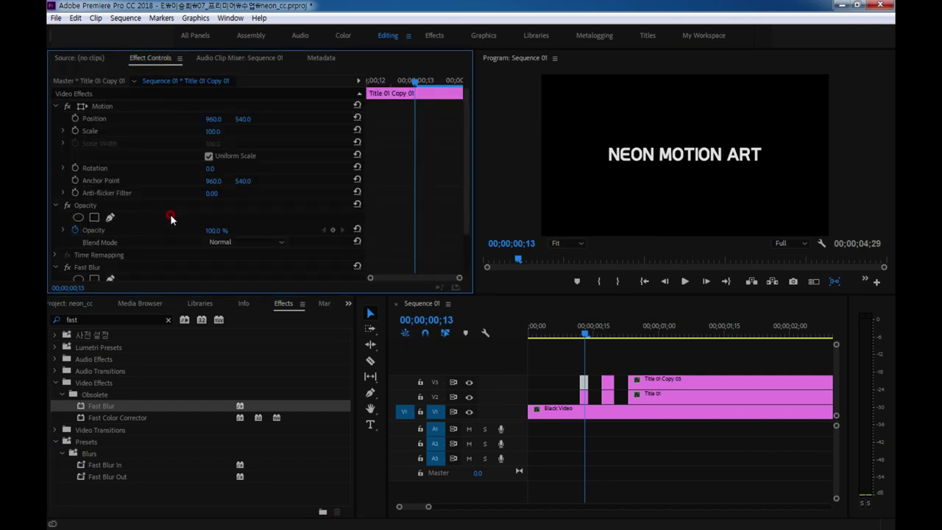
{"action": "scroll", "coordinate": [169, 218], "scroll_direction": "down", "scroll_amount": 3}
{"action": "left_click", "coordinate": [216, 241]}
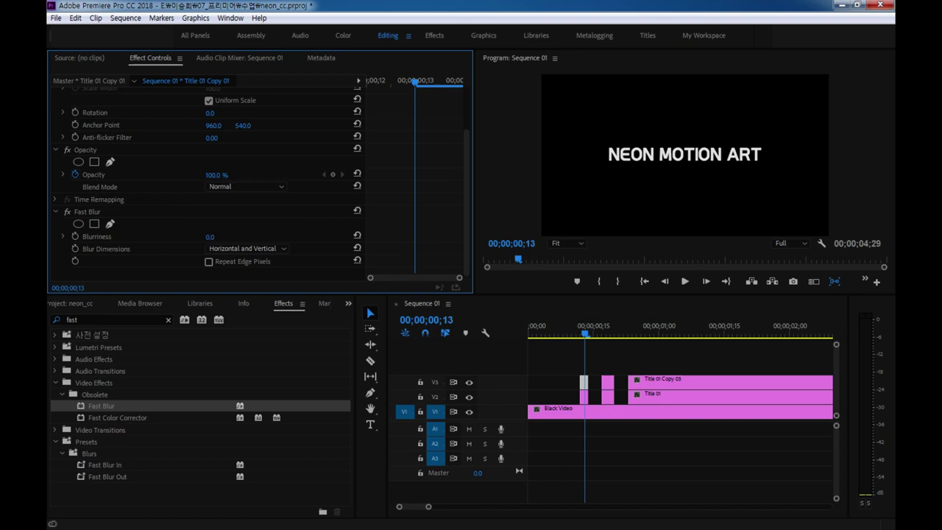
{"action": "type", "text": "30"}
{"action": "left_click", "coordinate": [212, 248]}
{"action": "left_click", "coordinate": [179, 211]}
{"action": "left_click", "coordinate": [92, 213]}
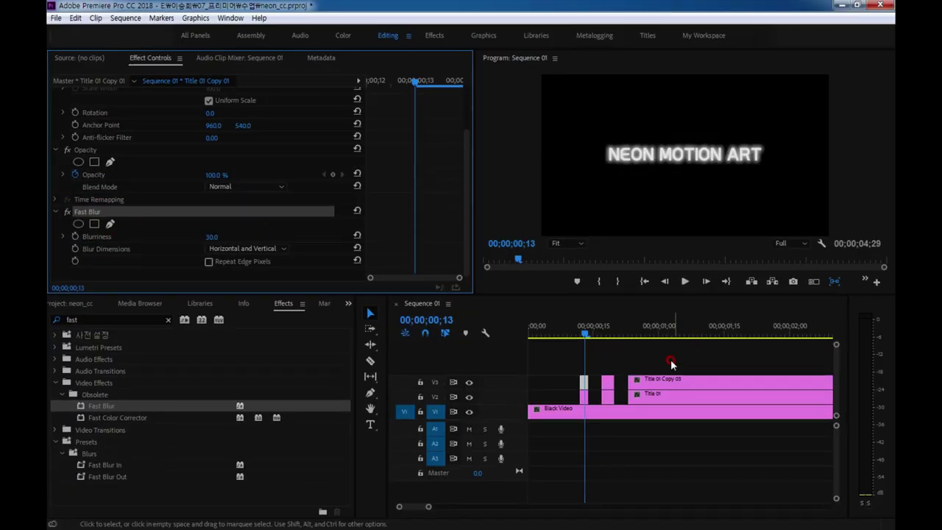
{"action": "left_click_drag", "start_coordinate": [672, 365], "coordinate": [592, 386]}
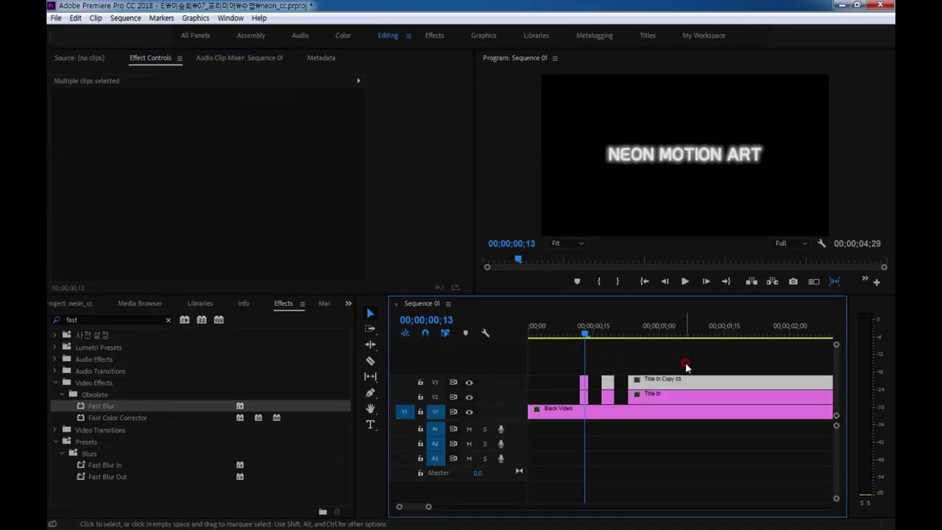
Preview the sequence, then duplicate the V3 title copies onto a new V4 track
{"action": "key", "text": "Home"}
{"action": "key", "text": "space"}
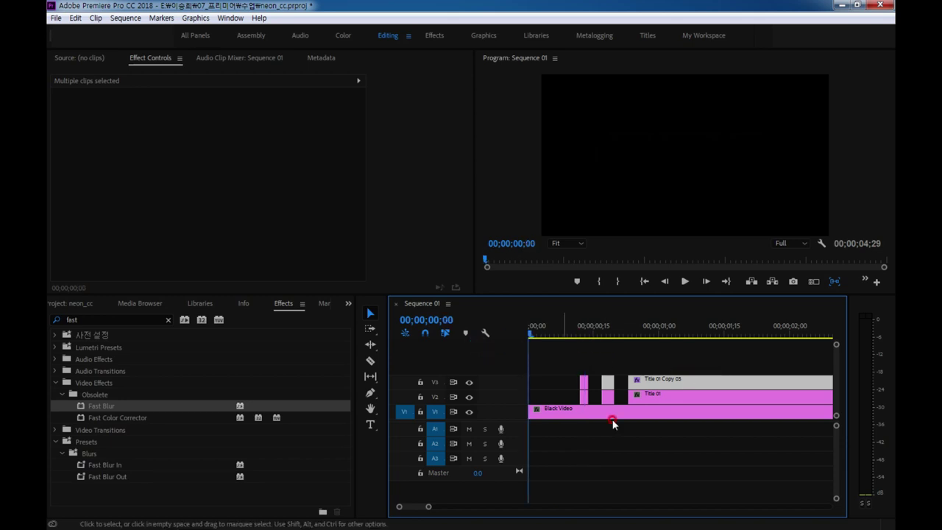
{"action": "key", "text": "space"}
{"action": "left_click_drag", "start_coordinate": [660, 361], "coordinate": [586, 388]}
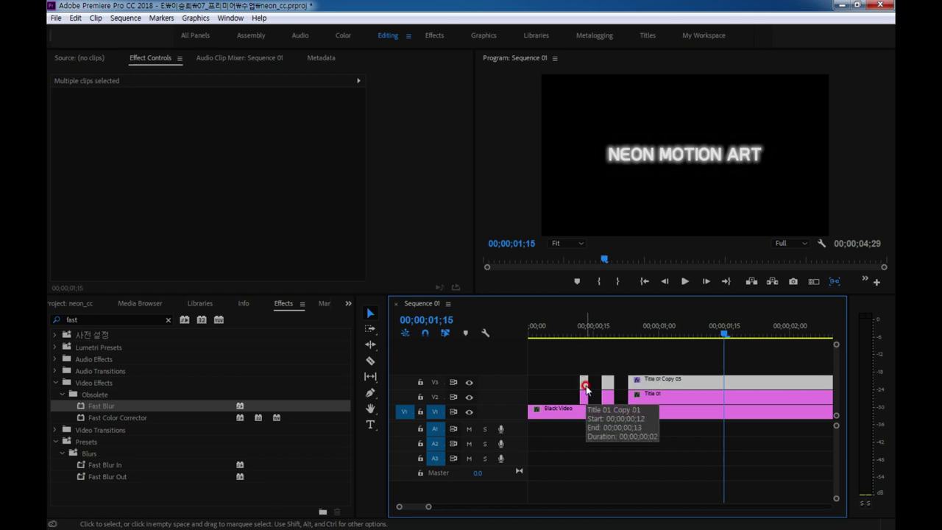
{"action": "left_click_drag", "start_coordinate": [586, 389], "coordinate": [583, 373]}
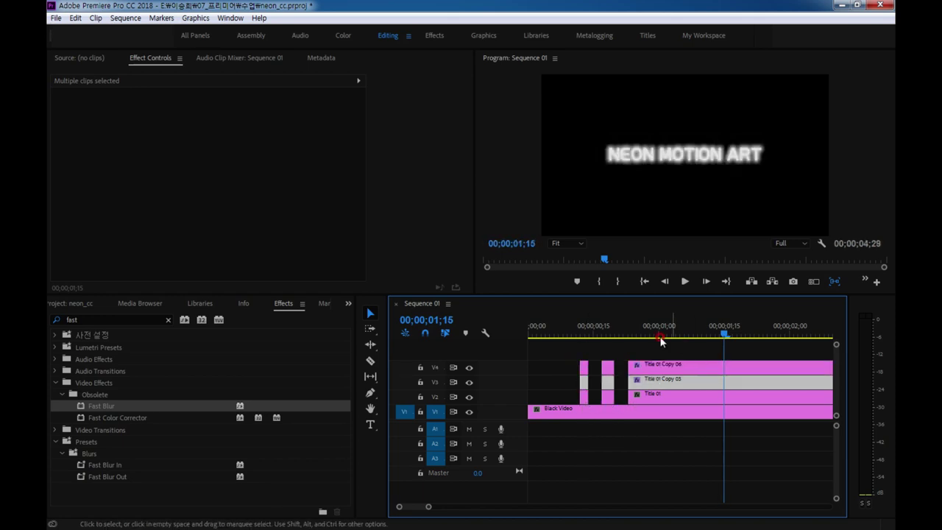
{"action": "left_click", "coordinate": [587, 346]}
{"action": "left_click", "coordinate": [587, 325]}
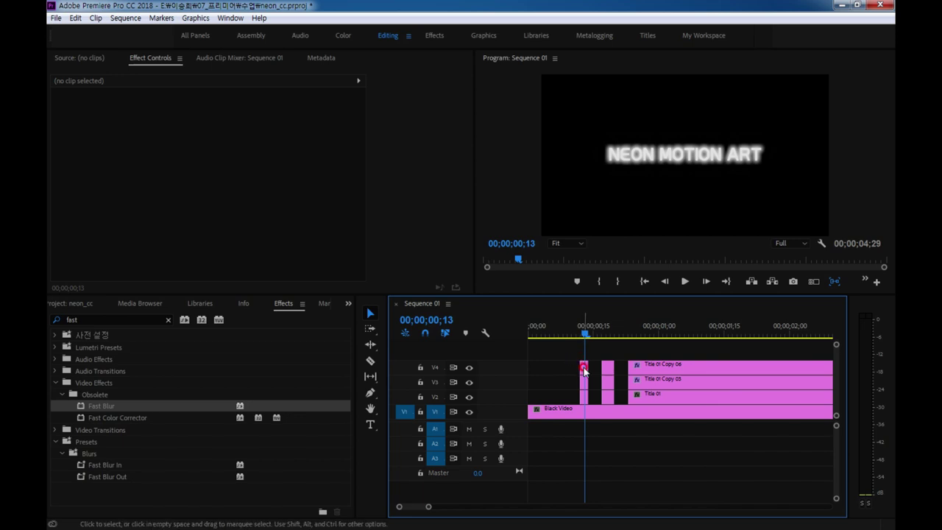
Apply Fast Blur to the first V4 title clip with Blurriness 100
{"action": "left_click", "coordinate": [583, 366]}
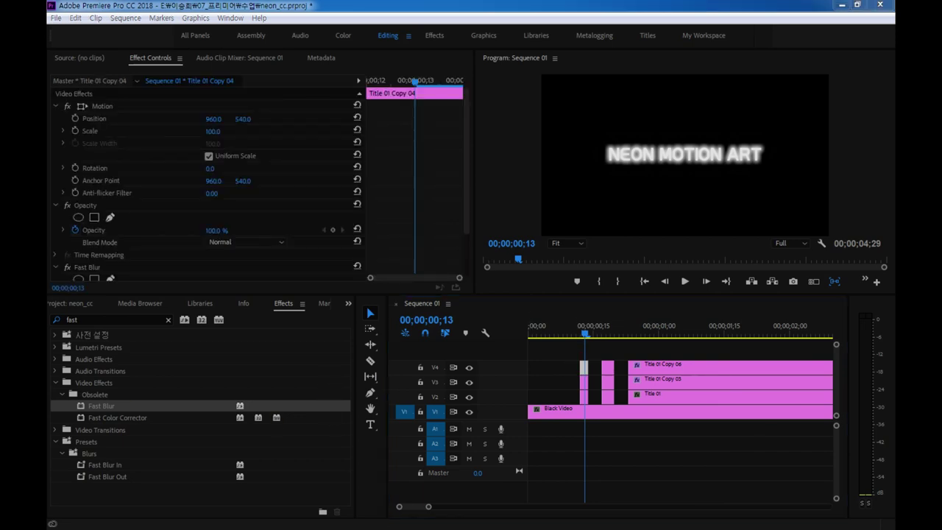
{"action": "left_click", "coordinate": [188, 214]}
{"action": "left_click", "coordinate": [210, 218]}
{"action": "left_click_drag", "start_coordinate": [469, 205], "coordinate": [469, 247]}
{"action": "left_click", "coordinate": [209, 236]}
{"action": "type", "text": "100"}
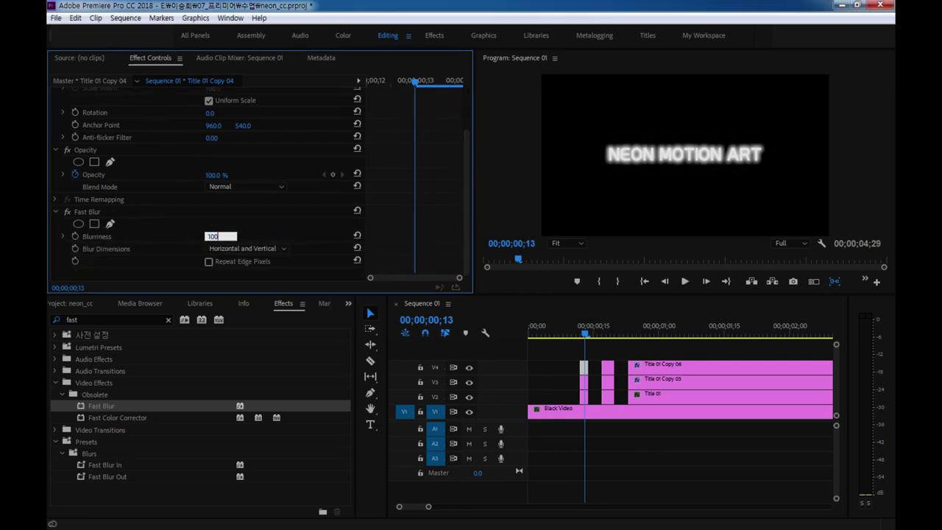
{"action": "key", "text": "Return"}
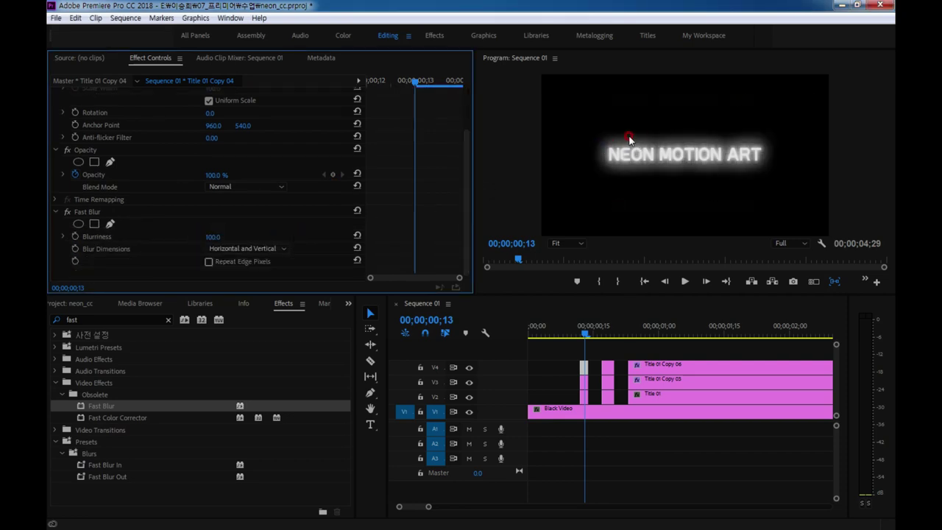
Set the second V4 clip's Fast Blur Blurriness to 100
{"action": "left_click", "coordinate": [607, 366]}
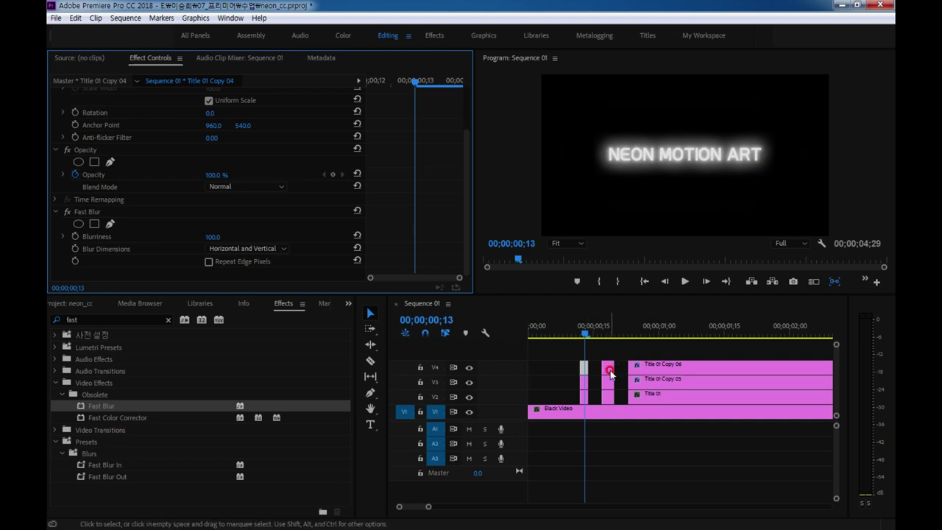
{"action": "scroll", "coordinate": [232, 244], "scroll_direction": "down", "scroll_amount": 2}
{"action": "scroll", "coordinate": [231, 244], "scroll_direction": "down", "scroll_amount": 2}
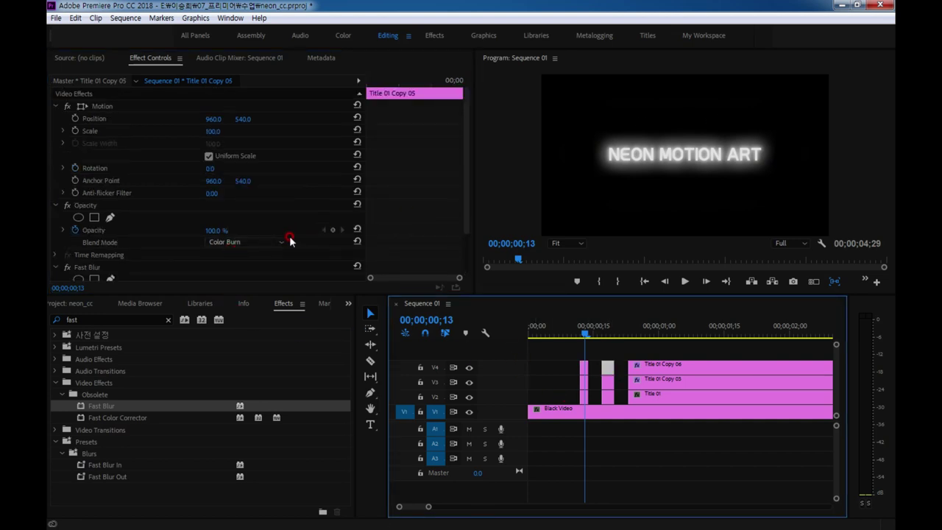
{"action": "scroll", "coordinate": [291, 241], "scroll_direction": "up", "scroll_amount": 4}
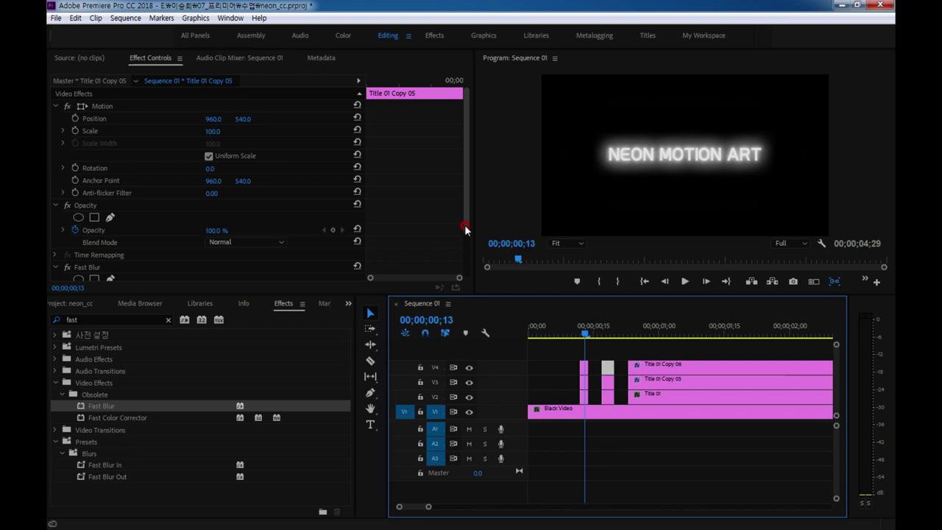
{"action": "scroll", "coordinate": [466, 220], "scroll_direction": "down", "scroll_amount": 3}
{"action": "left_click", "coordinate": [212, 236]}
{"action": "type", "text": "100"}
{"action": "key", "text": "Return"}
Set Title 01 Copy 06's Fast Blur Blurriness to 100
{"action": "left_click", "coordinate": [691, 366]}
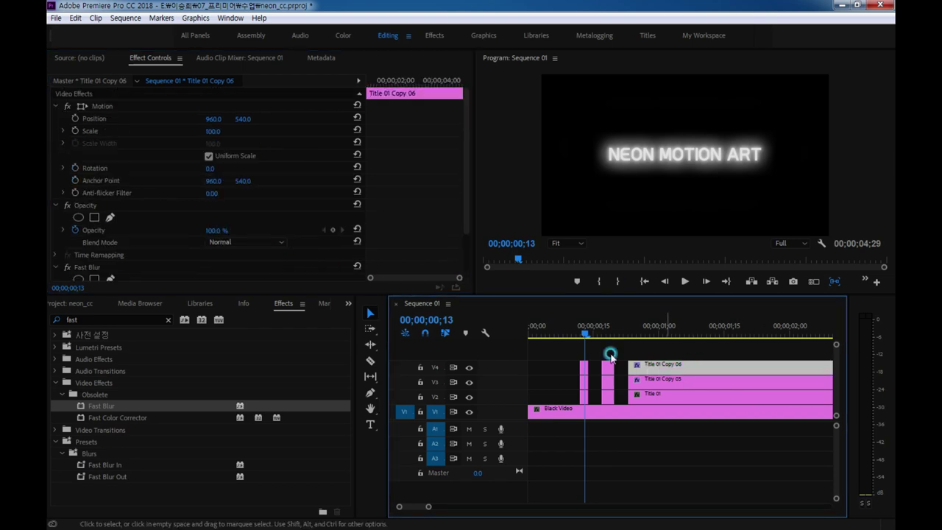
{"action": "scroll", "coordinate": [462, 220], "scroll_direction": "down", "scroll_amount": 2}
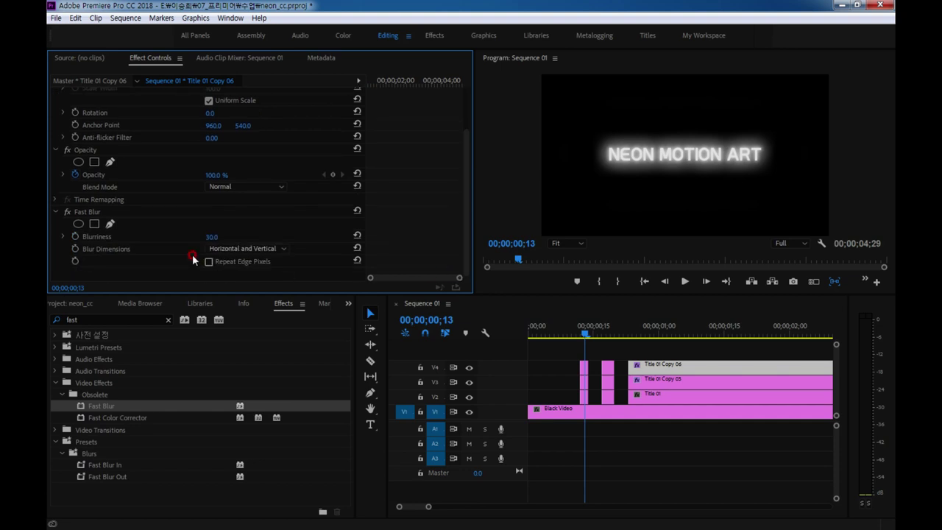
{"action": "left_click", "coordinate": [211, 237]}
{"action": "type", "text": "10"}
{"action": "key", "text": "Return"}
Play the sequence from the start to preview the glow, then show the project bin
{"action": "left_click_drag", "start_coordinate": [584, 333], "coordinate": [476, 344]}
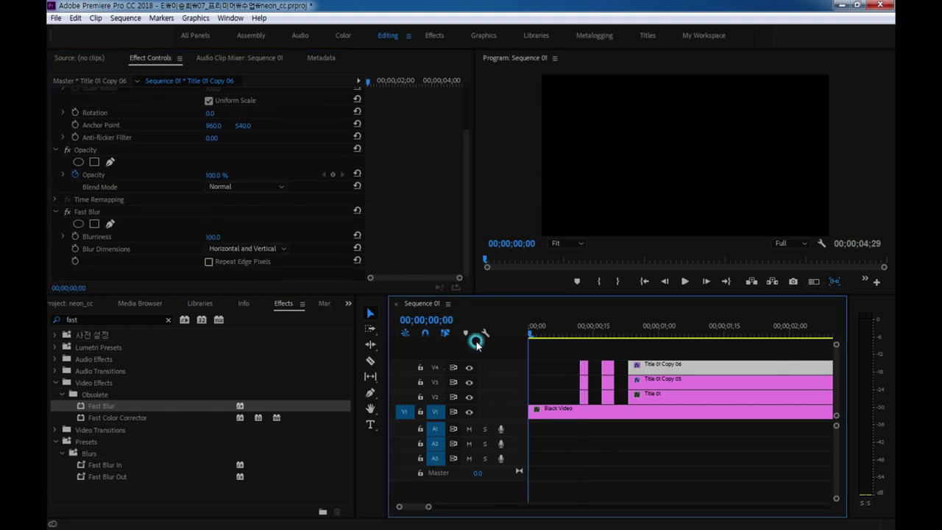
{"action": "key", "text": "space"}
{"action": "key", "text": "space"}
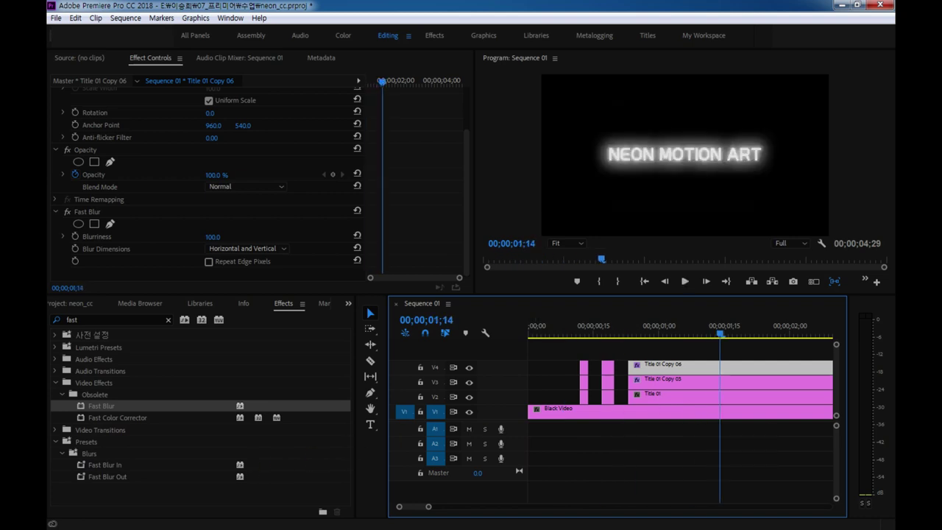
{"action": "left_click", "coordinate": [321, 467]}
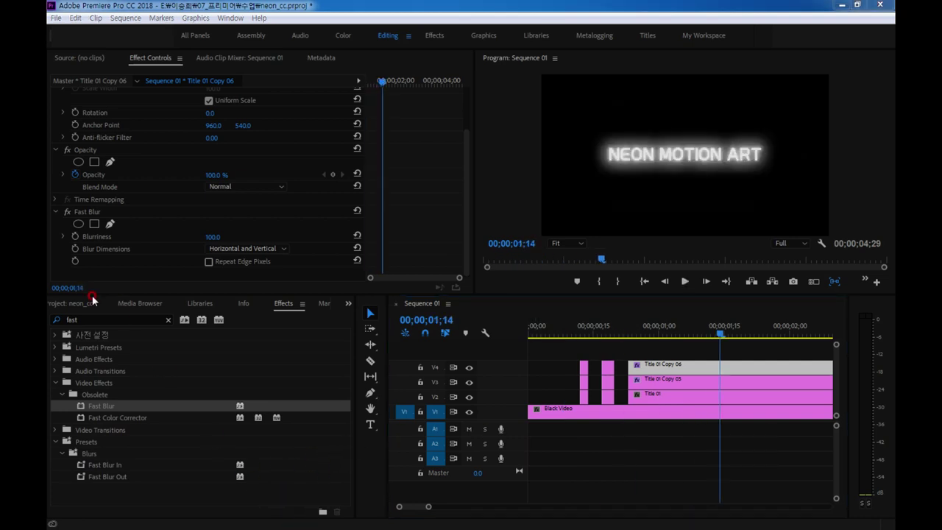
{"action": "left_click", "coordinate": [92, 300]}
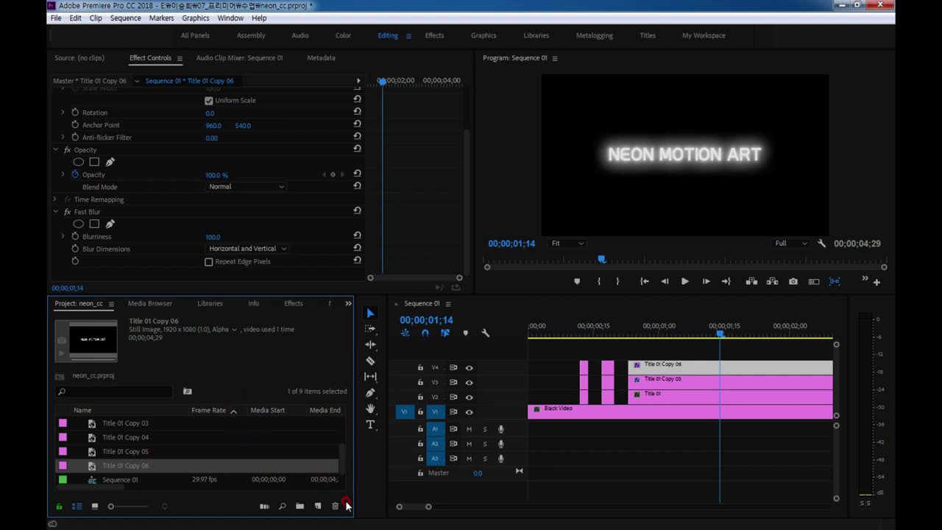
Create a new Color Matte with default video settings and hex colour fa26ab
{"action": "left_click", "coordinate": [317, 506]}
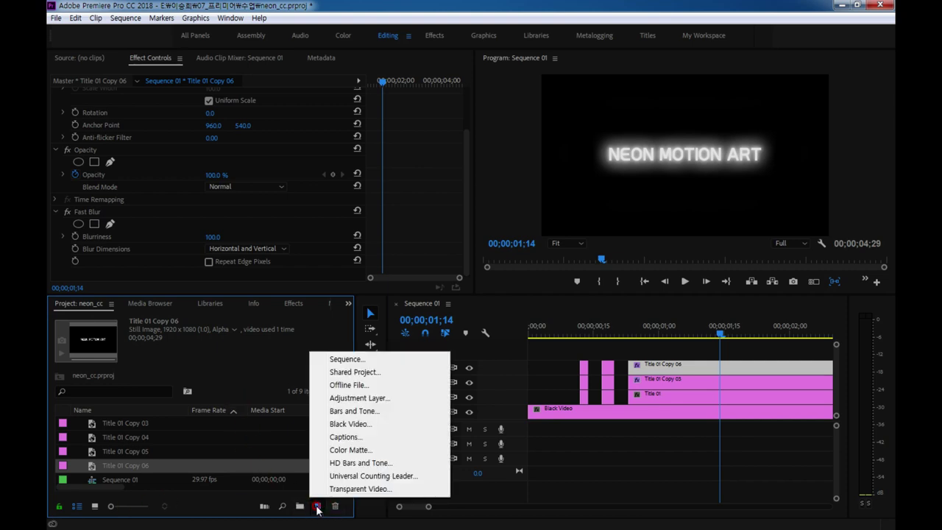
{"action": "left_click", "coordinate": [352, 449]}
{"action": "left_click", "coordinate": [491, 312]}
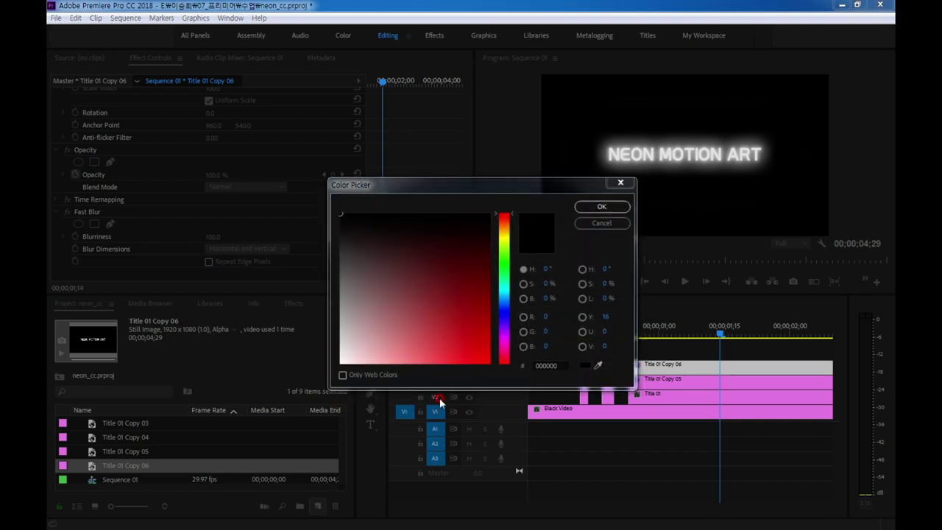
{"action": "left_click", "coordinate": [559, 362]}
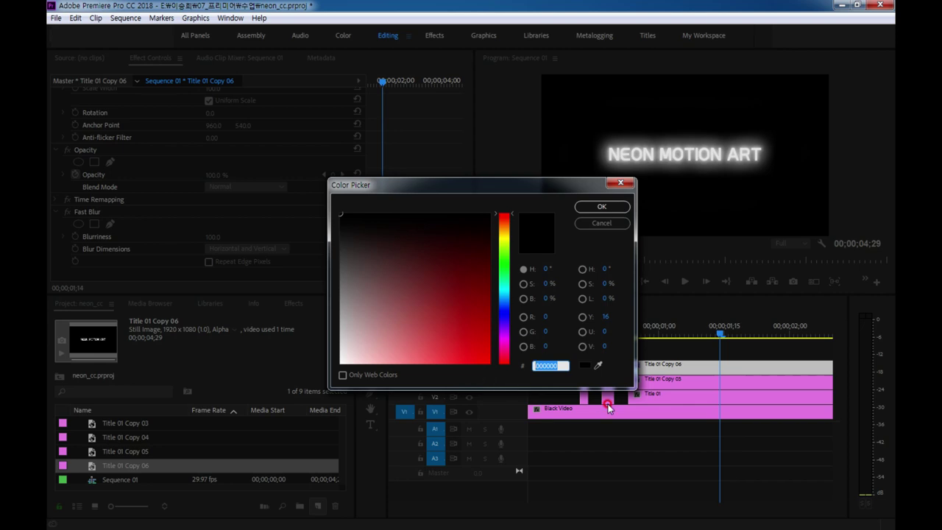
{"action": "type", "text": "fa26"}
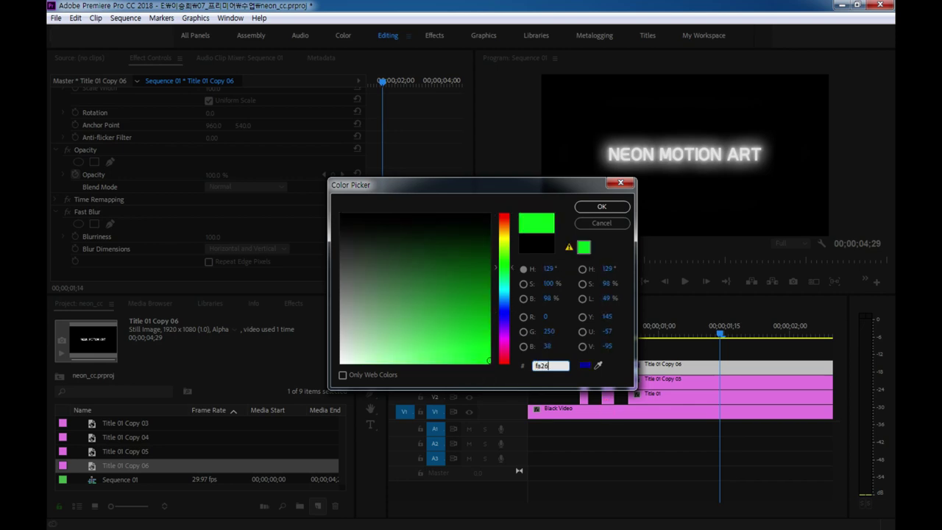
{"action": "type", "text": "a"}
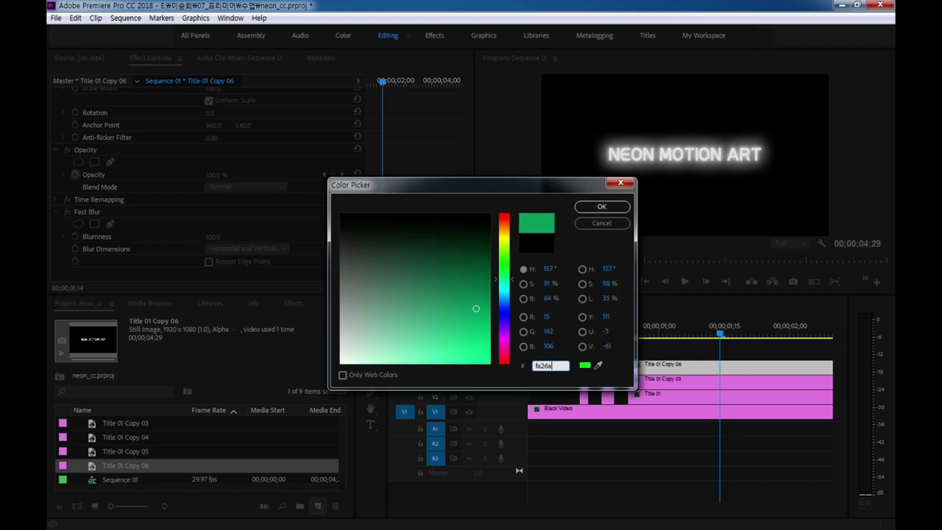
{"action": "type", "text": "b"}
{"action": "left_click", "coordinate": [602, 207]}
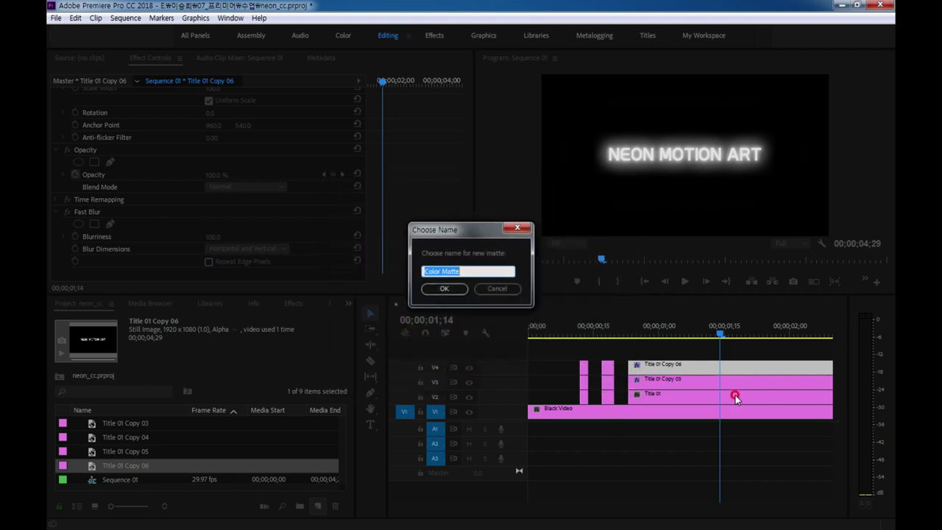
Keep the name 'Color Matte' and place the matte on a new top track V5
{"action": "left_click", "coordinate": [444, 288]}
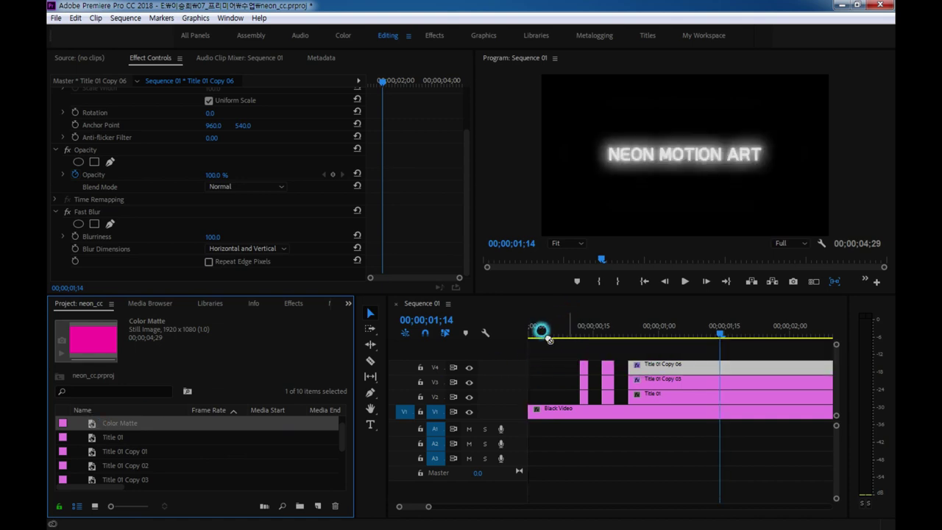
{"action": "left_click_drag", "start_coordinate": [92, 425], "coordinate": [528, 352]}
{"action": "left_click", "coordinate": [218, 454]}
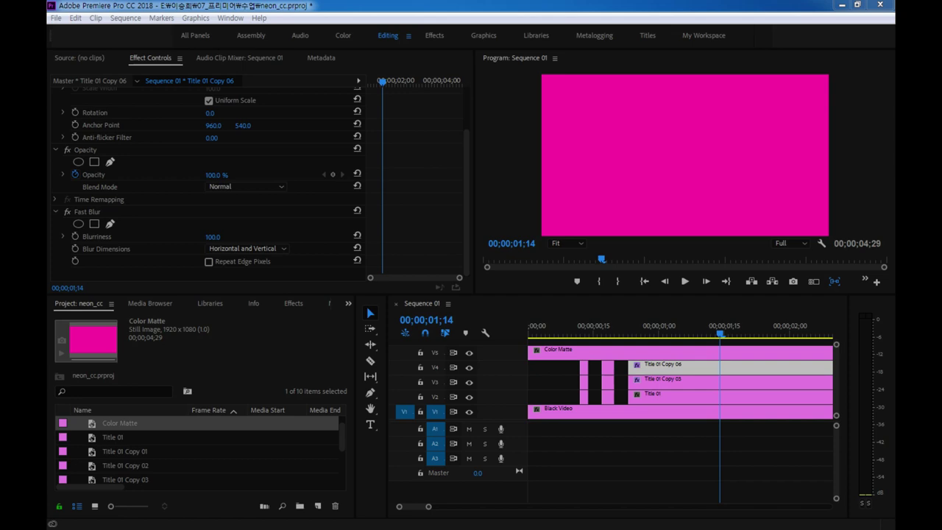
{"action": "left_click", "coordinate": [439, 180]}
Set the Color Matte's Opacity blend mode to Overlay to tint the title pink
{"action": "left_click", "coordinate": [625, 349]}
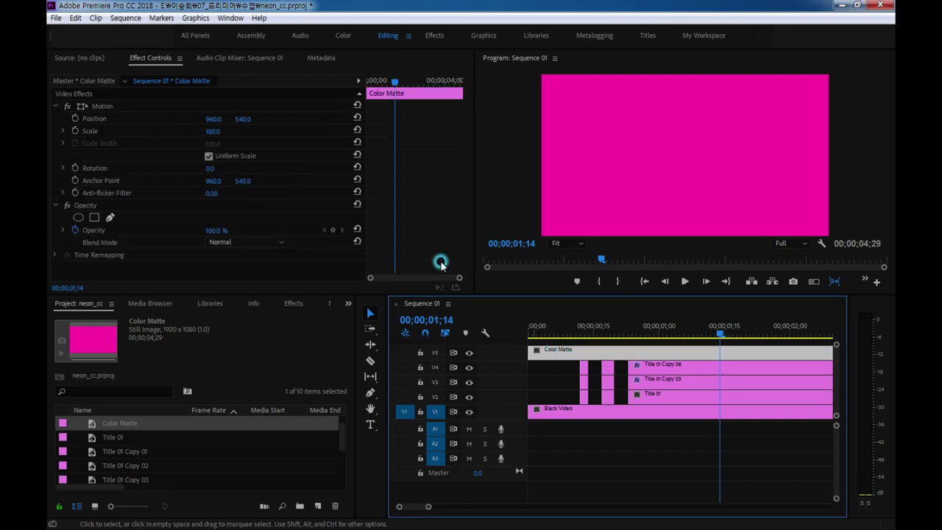
{"action": "left_click", "coordinate": [79, 218]}
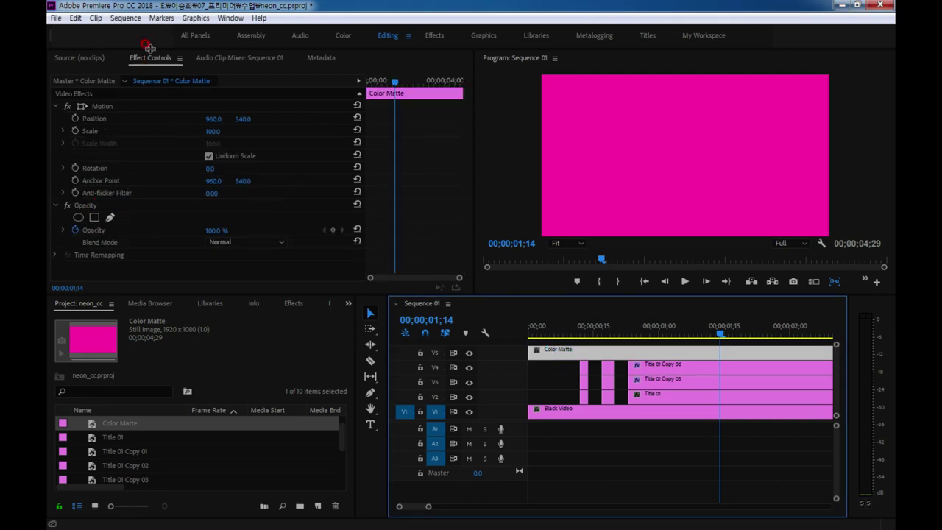
{"action": "left_click", "coordinate": [85, 205]}
{"action": "left_click", "coordinate": [246, 245]}
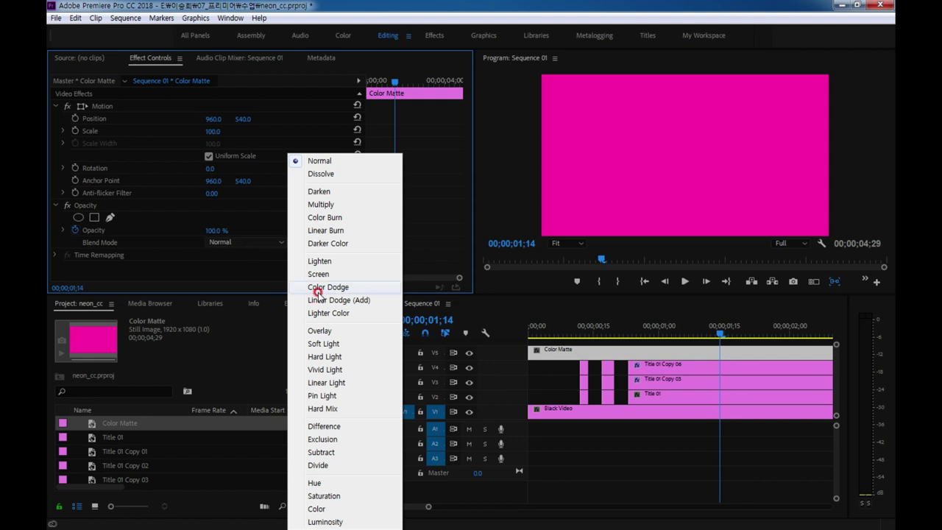
{"action": "left_click", "coordinate": [325, 331]}
{"action": "left_click", "coordinate": [615, 370]}
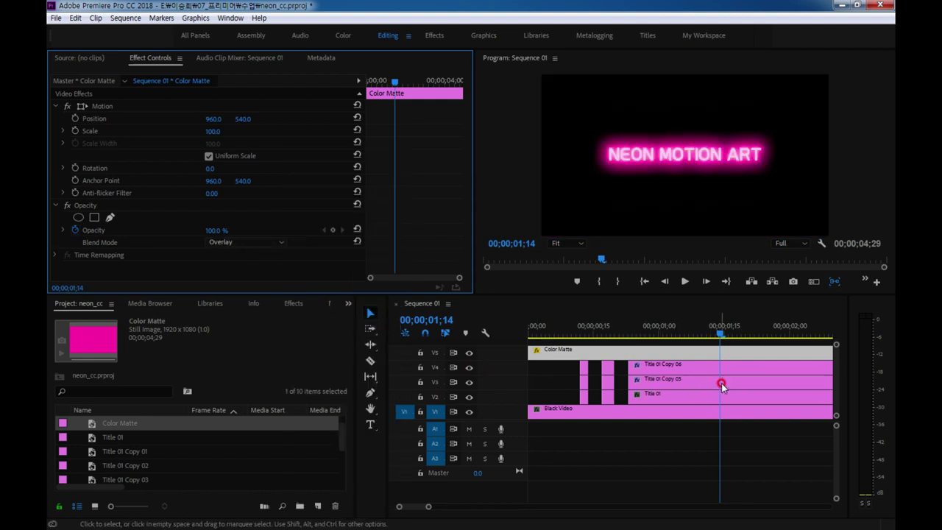
{"action": "left_click_drag", "start_coordinate": [720, 328], "coordinate": [530, 330]}
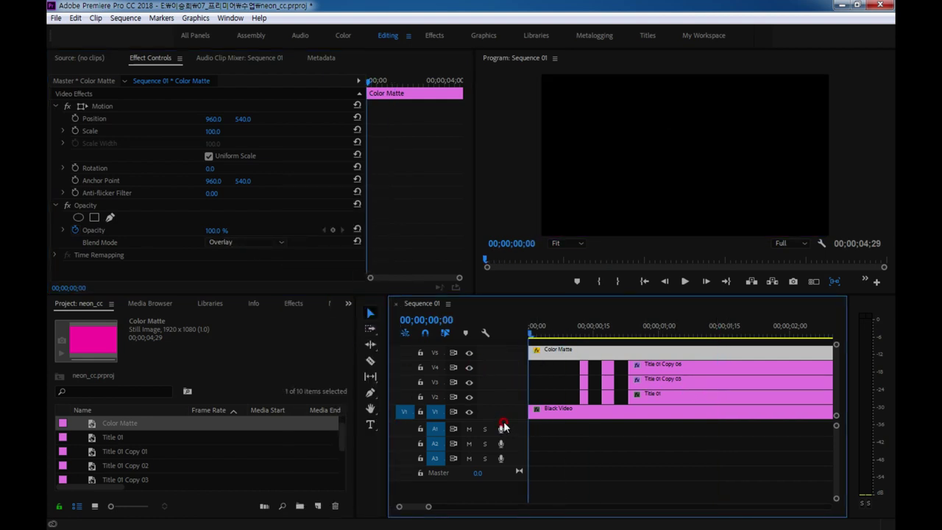
Expand the video track area, preview the pink neon title, and select Title 01 Copy 06
{"action": "left_click_drag", "start_coordinate": [505, 418], "coordinate": [506, 451]}
{"action": "key", "text": "space"}
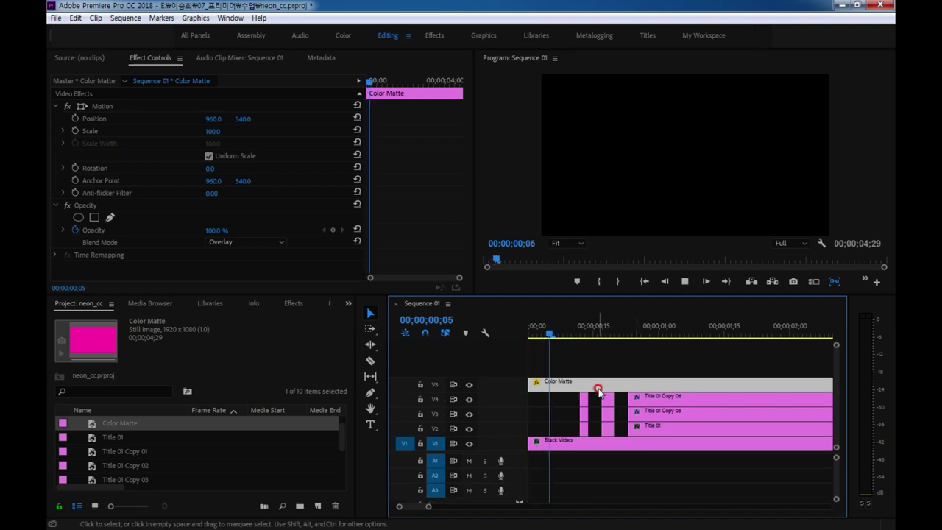
{"action": "key", "text": "space"}
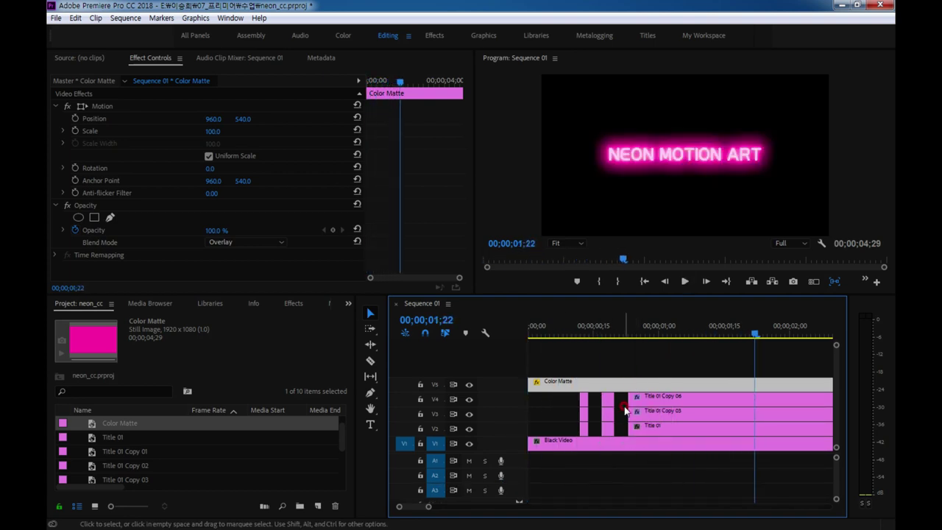
{"action": "left_click", "coordinate": [658, 399]}
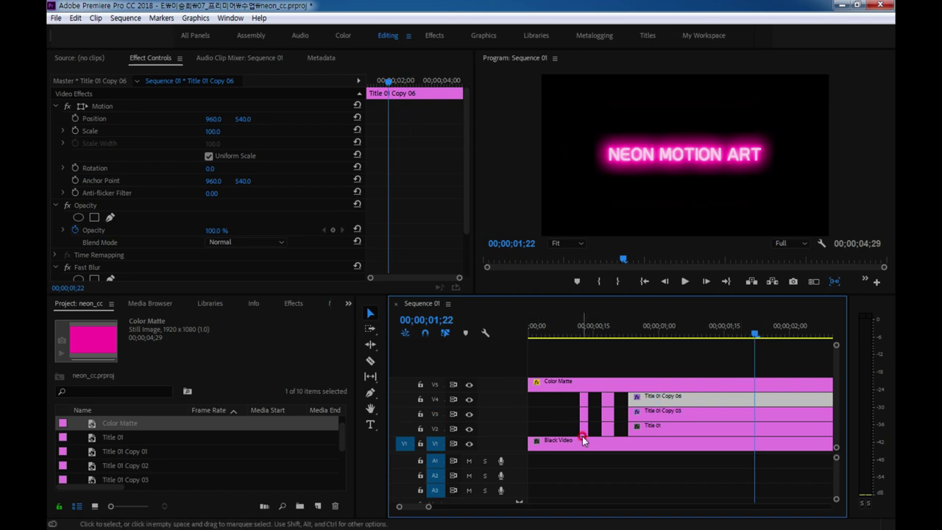
{"action": "left_click", "coordinate": [630, 129]}
{"action": "left_click", "coordinate": [458, 231]}
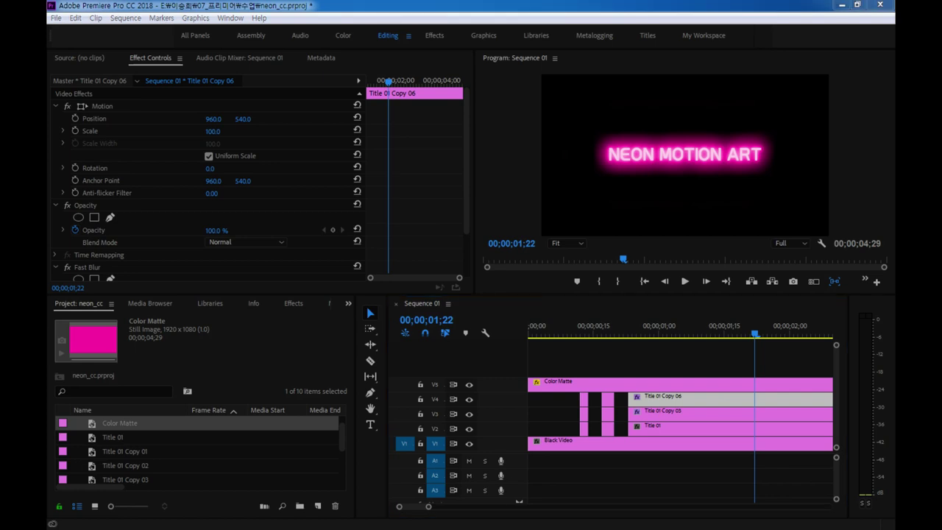
{"action": "left_click", "coordinate": [666, 412]}
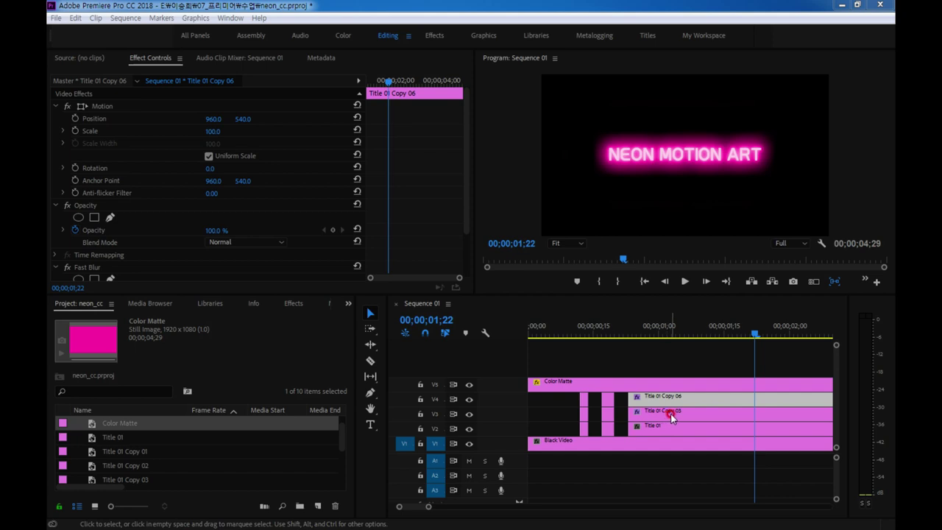
Set a title copy's Fast Blur Blurriness to 50 and re-enter Title 01 Copy 05's value
{"action": "left_click_drag", "start_coordinate": [467, 215], "coordinate": [313, 272]}
{"action": "left_click", "coordinate": [206, 247]}
{"action": "left_click", "coordinate": [212, 236]}
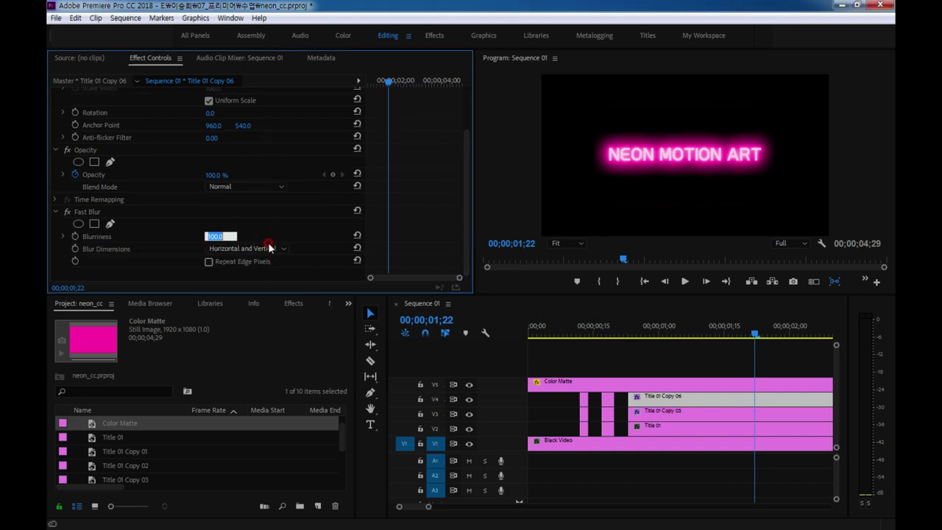
{"action": "type", "text": "50"}
{"action": "key", "text": "Return"}
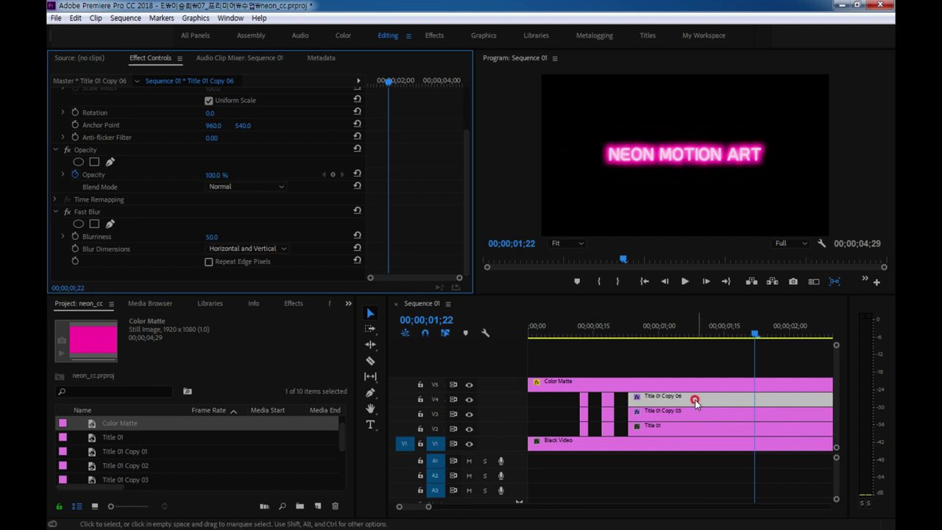
{"action": "left_click", "coordinate": [225, 234]}
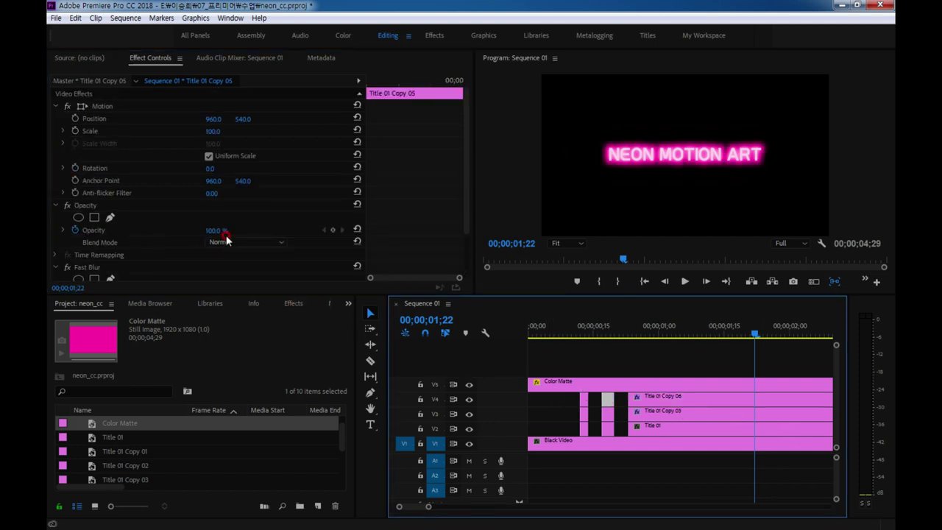
{"action": "left_click_drag", "start_coordinate": [469, 213], "coordinate": [472, 263]}
{"action": "left_click", "coordinate": [218, 236]}
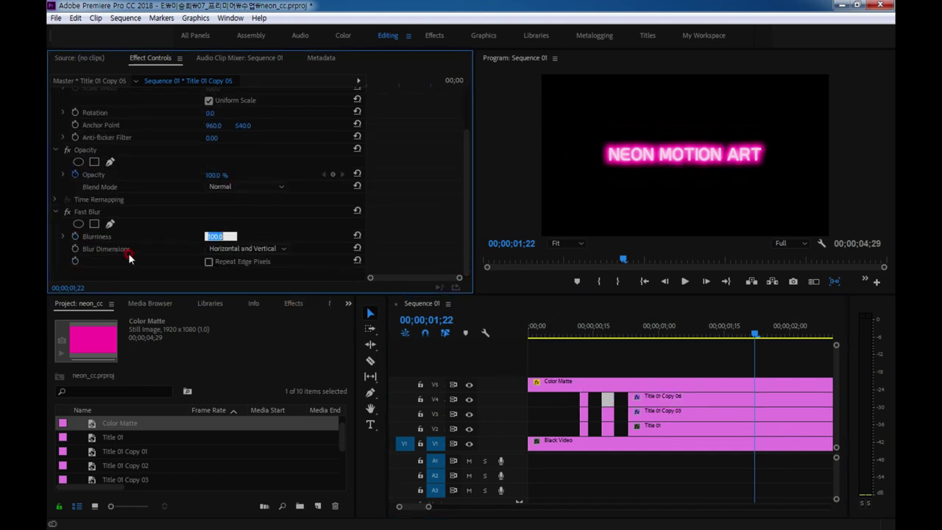
{"action": "type", "text": "50"}
{"action": "key", "text": "Return"}
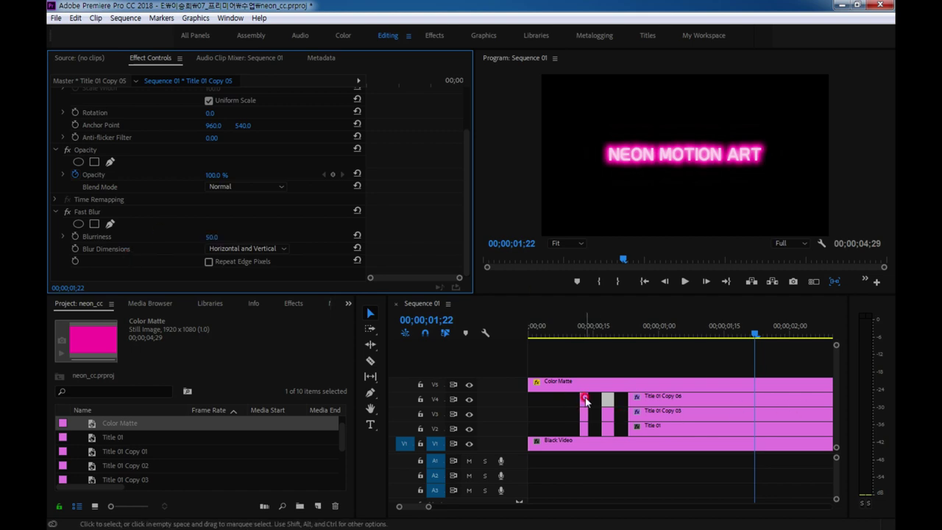
Set Title 01 Copy 04's Blurriness to 100 and Title 01 Copy 03's to 15
{"action": "left_click", "coordinate": [583, 399]}
{"action": "left_click_drag", "start_coordinate": [467, 210], "coordinate": [308, 248]}
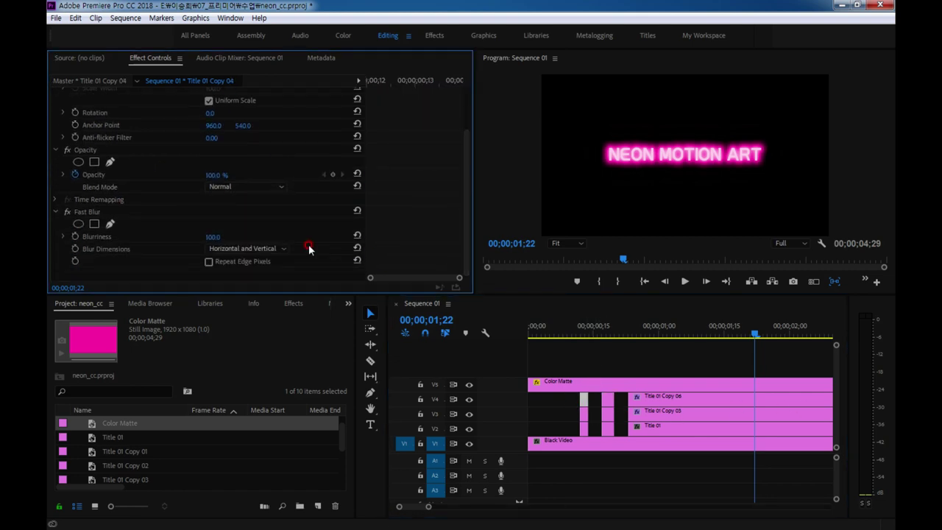
{"action": "left_click_drag", "start_coordinate": [210, 236], "coordinate": [284, 223]}
{"action": "key", "text": "Return"}
{"action": "left_click", "coordinate": [659, 409]}
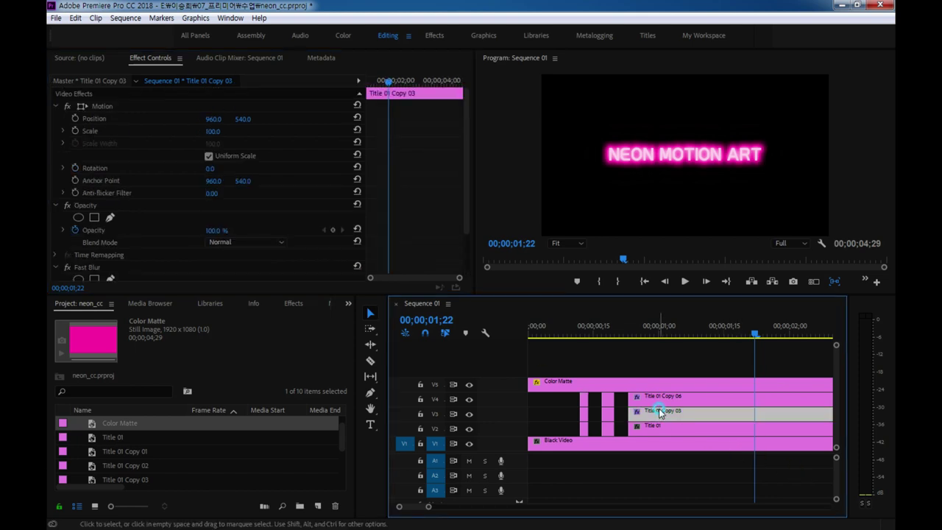
{"action": "left_click_drag", "start_coordinate": [466, 227], "coordinate": [466, 283]}
{"action": "left_click", "coordinate": [211, 236]}
{"action": "type", "text": "5"}
{"action": "left_click", "coordinate": [294, 255]}
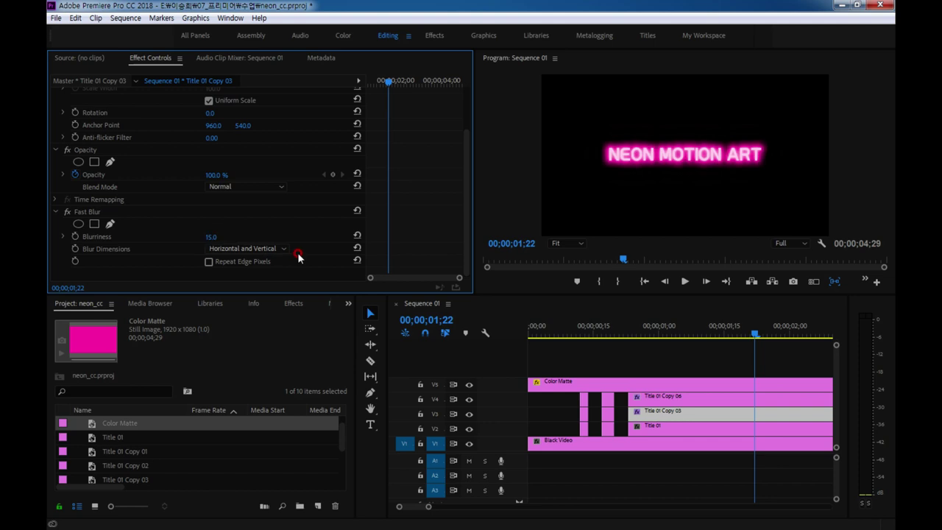
Set Title 01 Copy 02's Blurriness to 30 and the next short clip's to 15, then preview
{"action": "left_click", "coordinate": [609, 416]}
{"action": "left_click_drag", "start_coordinate": [473, 226], "coordinate": [442, 281]}
{"action": "left_click_drag", "start_coordinate": [210, 236], "coordinate": [238, 234]}
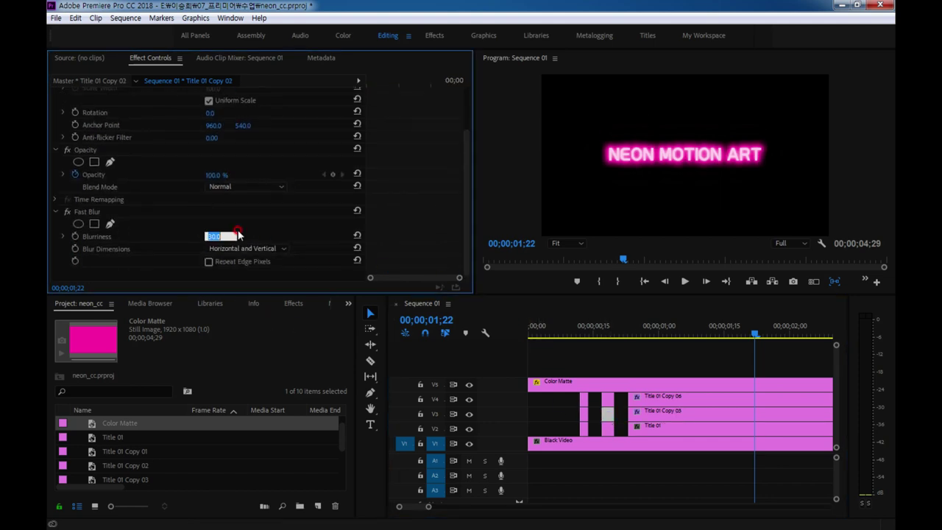
{"action": "key", "text": "Return"}
{"action": "left_click", "coordinate": [585, 416]}
{"action": "left_click_drag", "start_coordinate": [462, 223], "coordinate": [466, 256]}
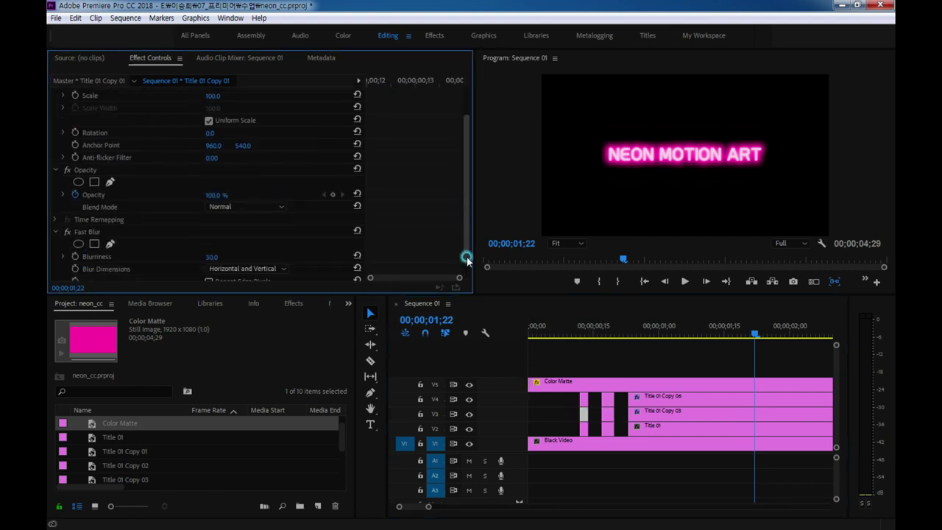
{"action": "left_click_drag", "start_coordinate": [219, 237], "coordinate": [251, 239]}
{"action": "left_click", "coordinate": [252, 242]}
{"action": "key", "text": "Home"}
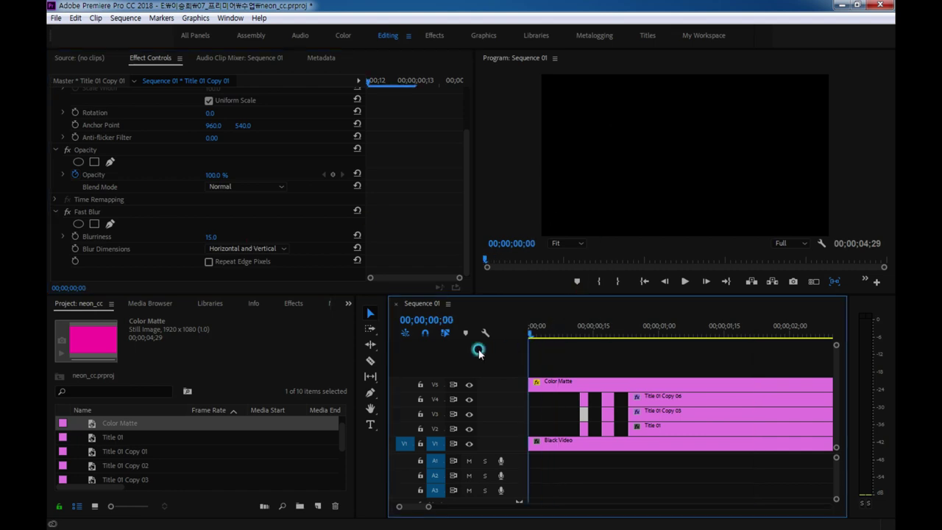
{"action": "left_click", "coordinate": [762, 388]}
{"action": "key", "text": "space"}
{"action": "key", "text": "space"}
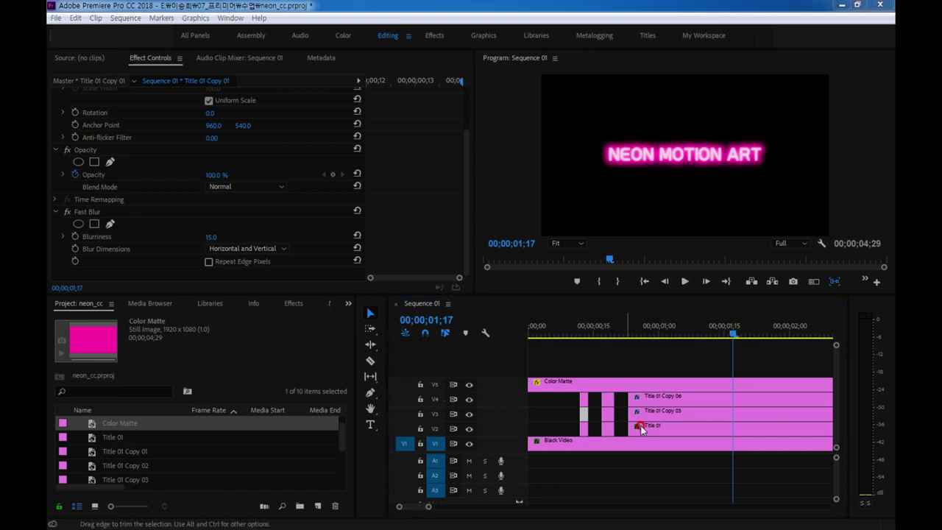
Enlarge the Program preview, return to the sequence start, and open the New Item list
{"action": "left_click", "coordinate": [481, 290]}
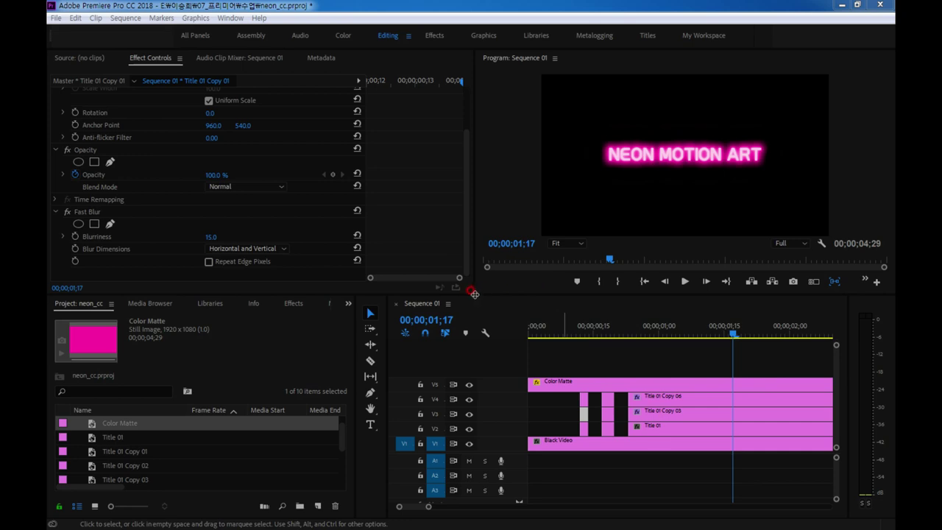
{"action": "left_click_drag", "start_coordinate": [473, 294], "coordinate": [473, 321]}
{"action": "mouse_move", "coordinate": [737, 363]}
{"action": "left_mouse_down"}
{"action": "mouse_move", "coordinate": [543, 387]}
{"action": "mouse_move", "coordinate": [507, 450]}
{"action": "left_mouse_up"}
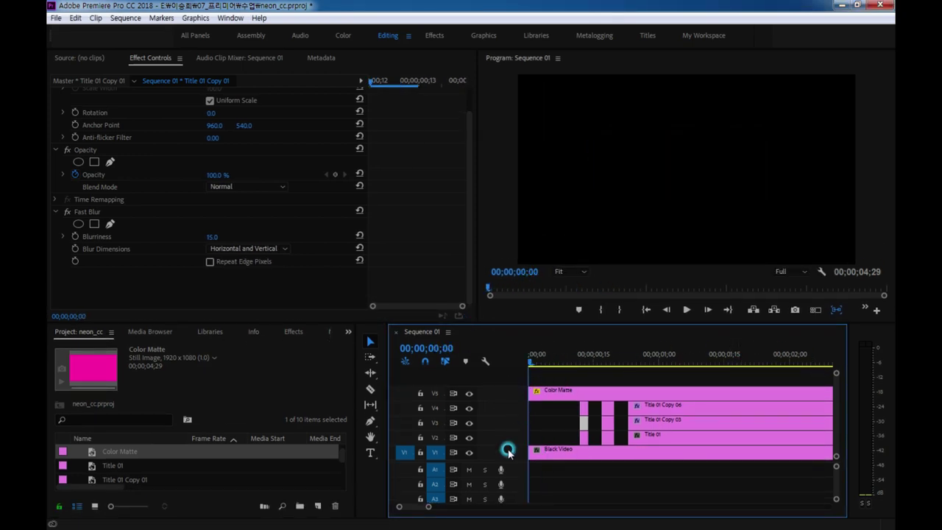
{"action": "left_click_drag", "start_coordinate": [170, 407], "coordinate": [313, 450]}
{"action": "left_click", "coordinate": [317, 505]}
Create an Adjustment Layer with default settings and drop it on new track V6
{"action": "left_click", "coordinate": [345, 396]}
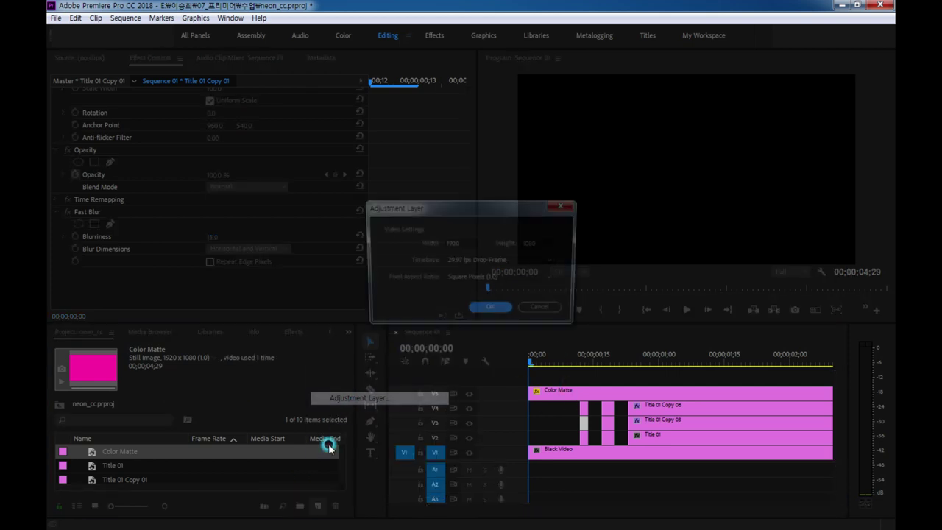
{"action": "left_click", "coordinate": [490, 307]}
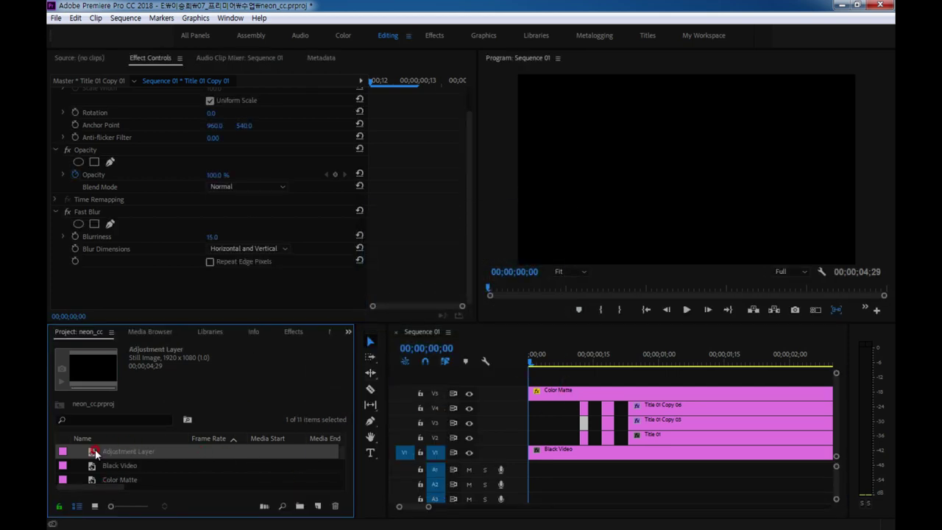
{"action": "left_click_drag", "start_coordinate": [94, 453], "coordinate": [585, 378]}
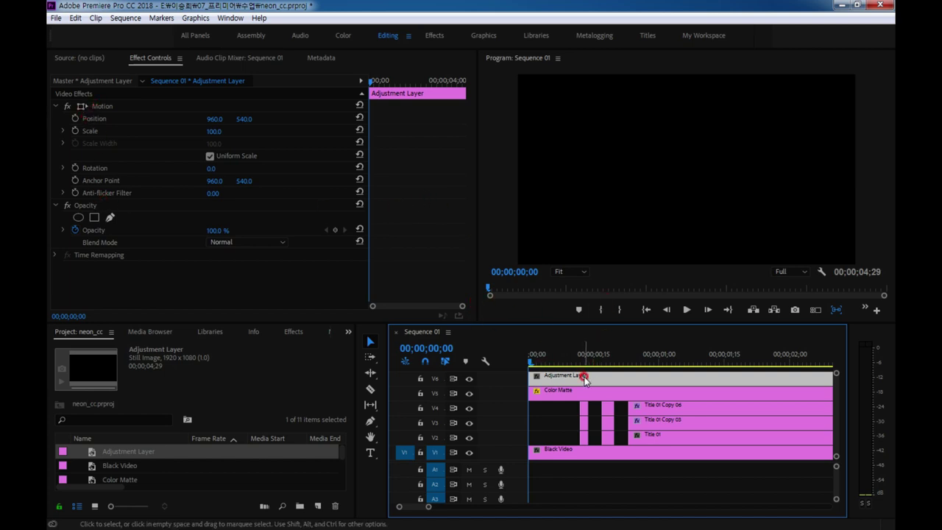
{"action": "mouse_move", "coordinate": [588, 377]}
Search effects for 'trans' and drop Transform onto the Adjustment Layer clip
{"action": "left_click", "coordinate": [293, 332]}
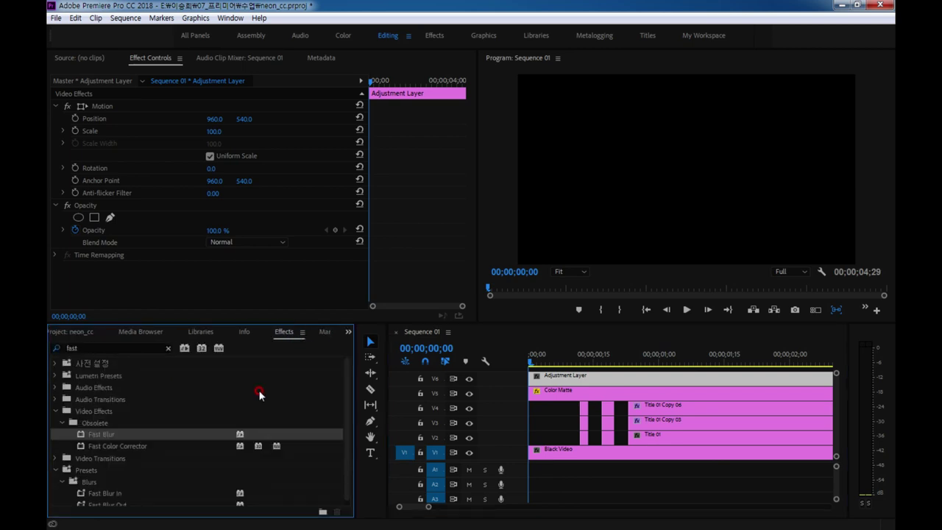
{"action": "left_click", "coordinate": [79, 346]}
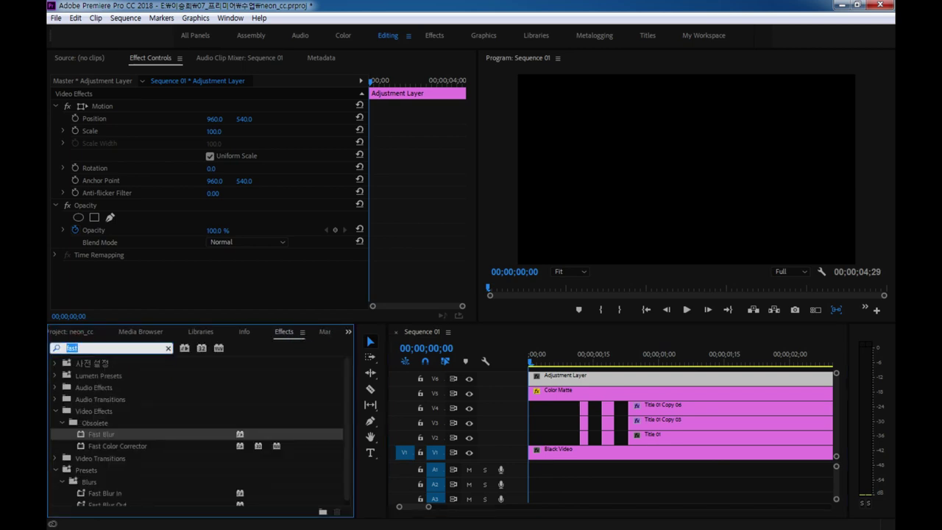
{"action": "type", "text": "trans"}
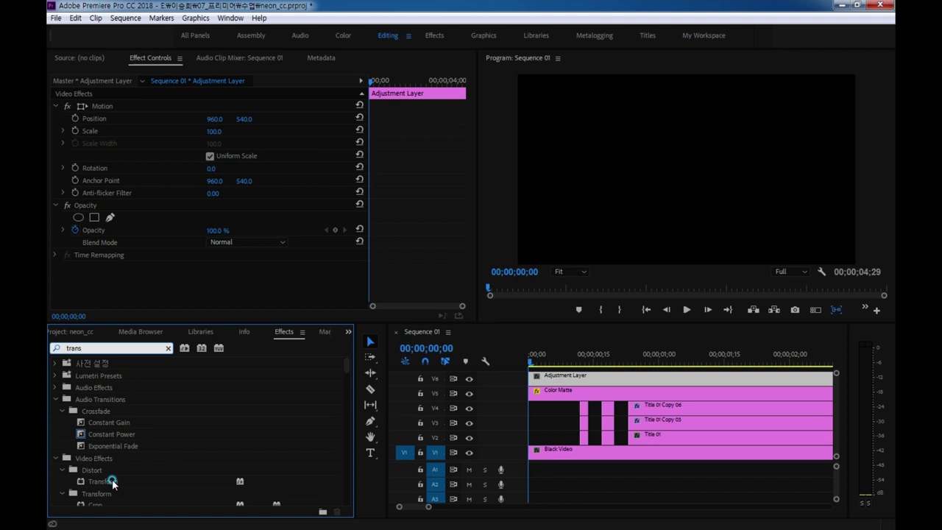
{"action": "left_click_drag", "start_coordinate": [113, 481], "coordinate": [548, 380]}
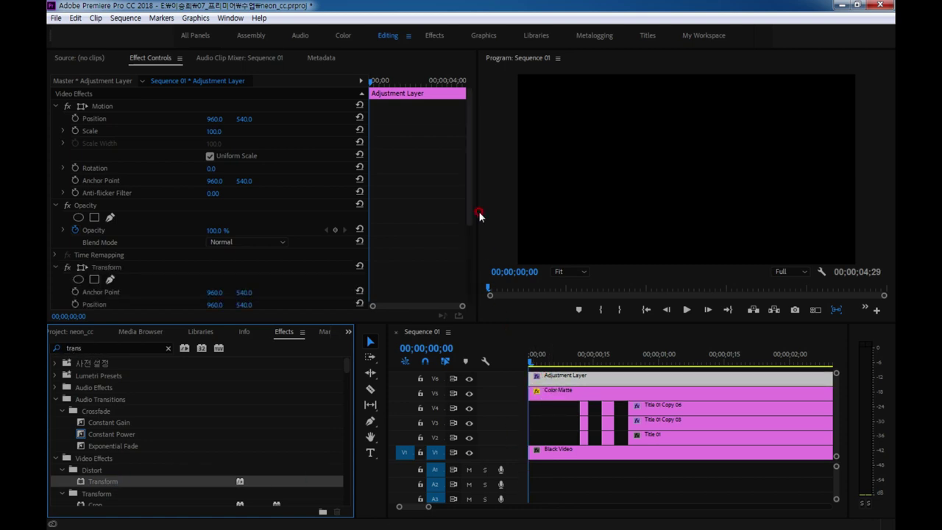
{"action": "left_click_drag", "start_coordinate": [469, 219], "coordinate": [469, 295]}
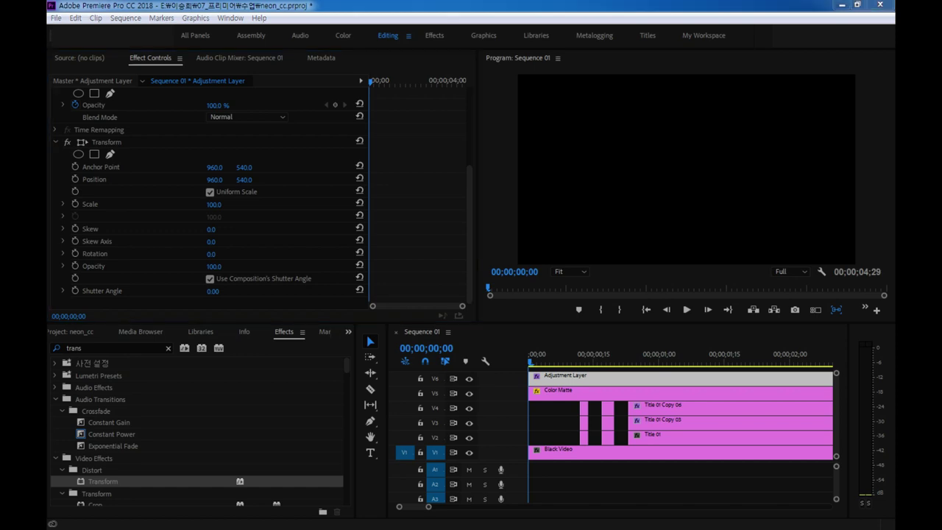
Keyframe uniform Transform Scale from 100 at the start to 115 at the last frame, then play
{"action": "left_click", "coordinate": [209, 192]}
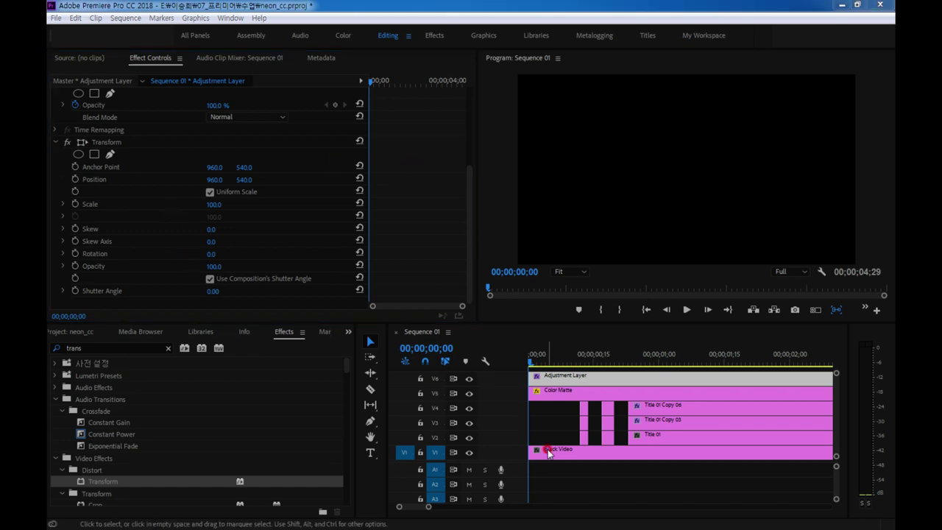
{"action": "left_click", "coordinate": [74, 205]}
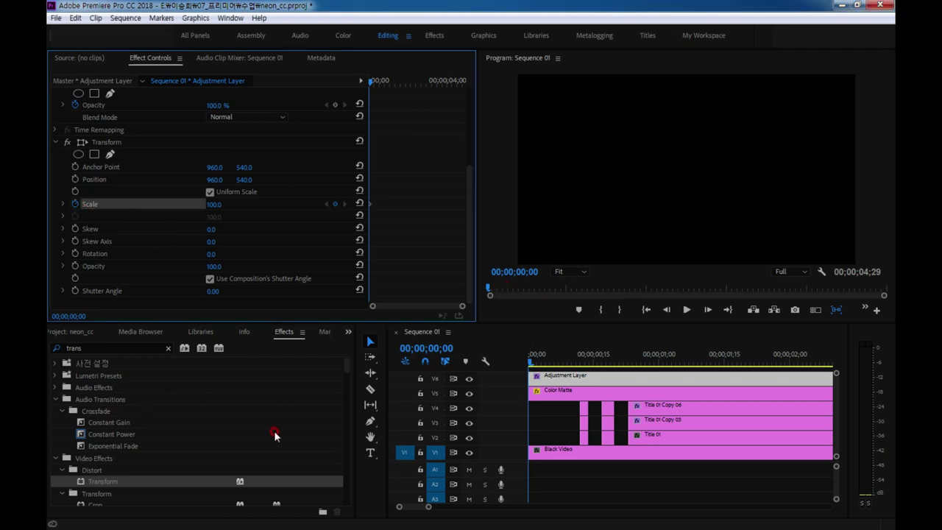
{"action": "key", "text": "End"}
{"action": "key", "text": "Left"}
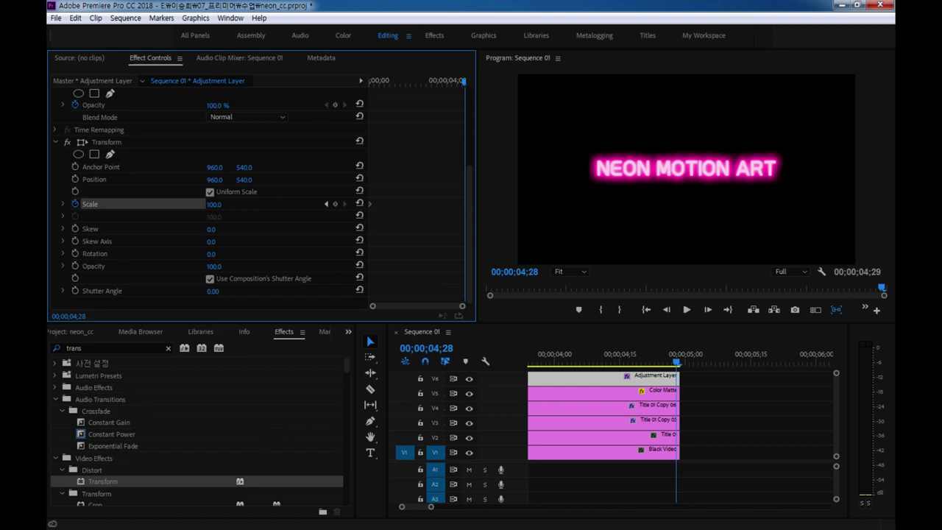
{"action": "left_click", "coordinate": [219, 205]}
{"action": "type", "text": "115"}
{"action": "key", "text": "Return"}
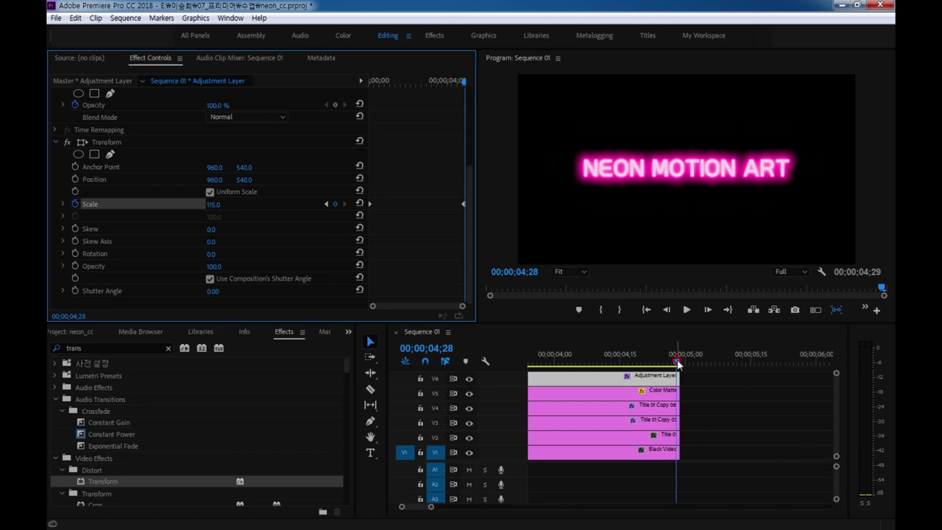
{"action": "key", "text": "backslash"}
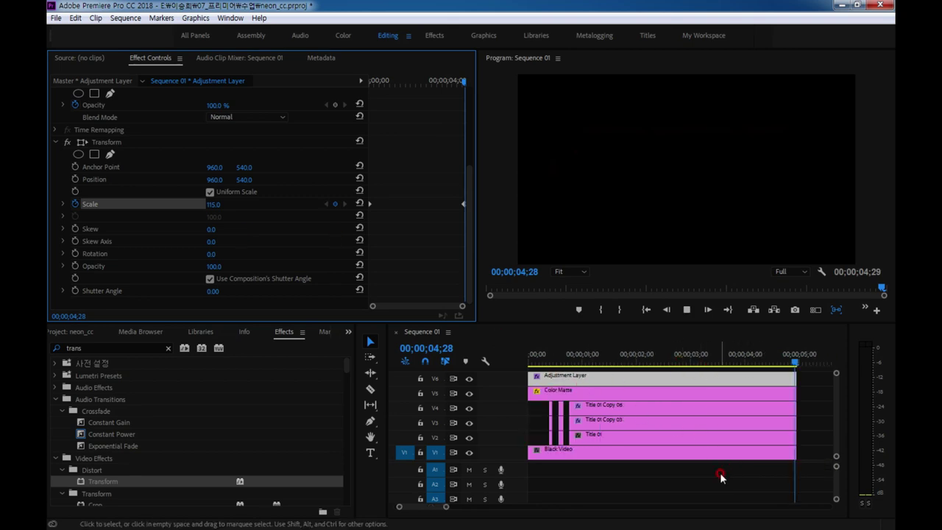
{"action": "key", "text": "space"}
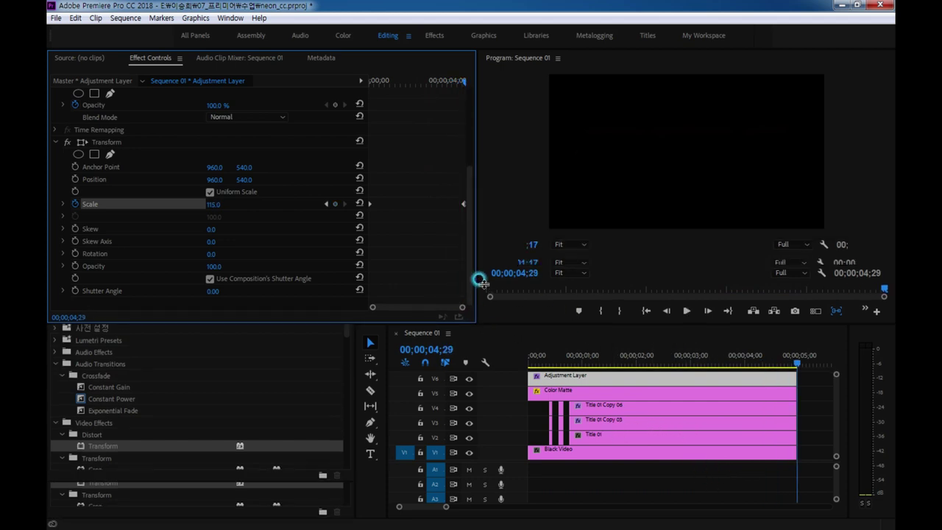
Move sharp Title 01 onto V4 above the blurred Copy 06 and Copy 03, then preview
{"action": "left_click_drag", "start_coordinate": [475, 322], "coordinate": [476, 281]}
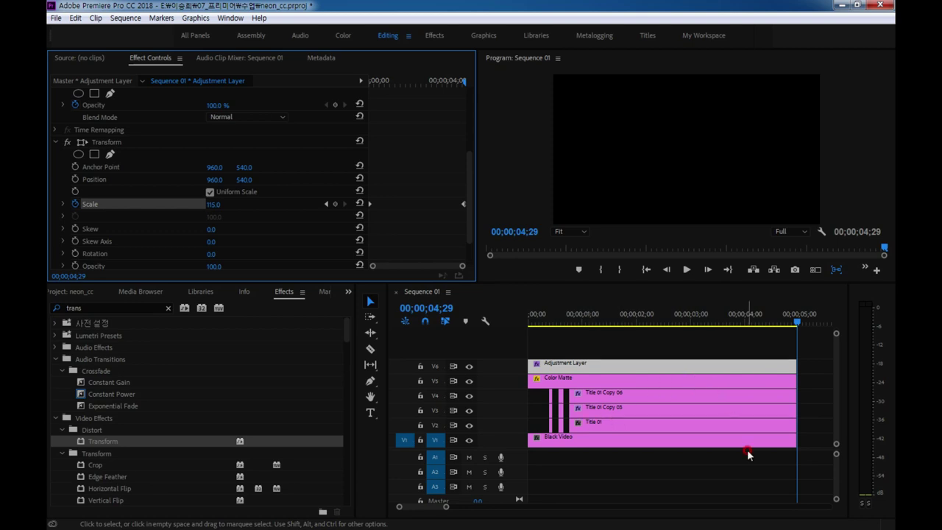
{"action": "left_click", "coordinate": [608, 395]}
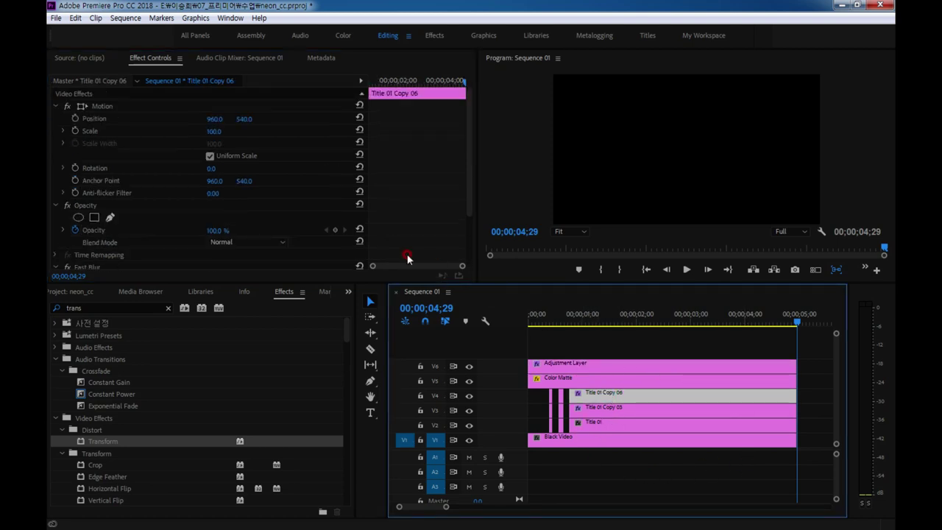
{"action": "left_click", "coordinate": [684, 318]}
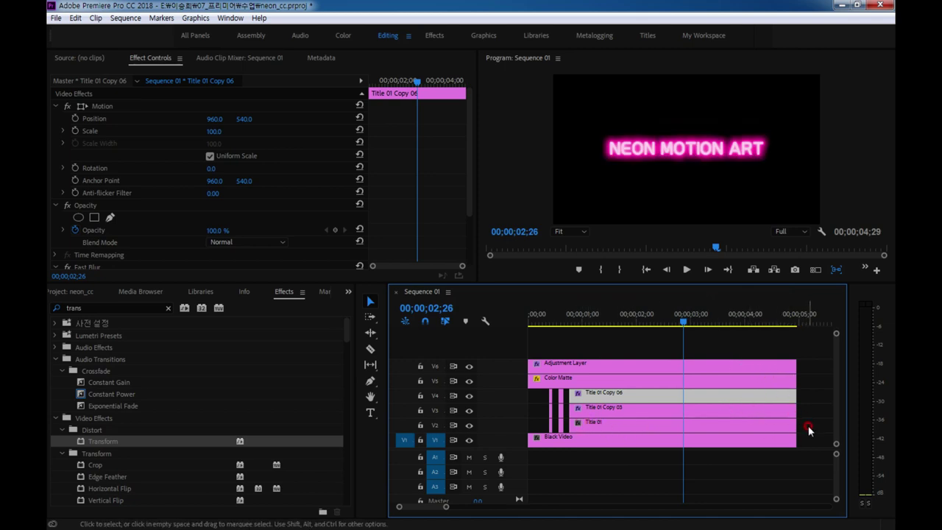
{"action": "mouse_move", "coordinate": [645, 420]}
{"action": "left_mouse_down"}
{"action": "mouse_move", "coordinate": [556, 421]}
{"action": "mouse_move", "coordinate": [586, 424]}
{"action": "mouse_move", "coordinate": [582, 351]}
{"action": "left_mouse_up"}
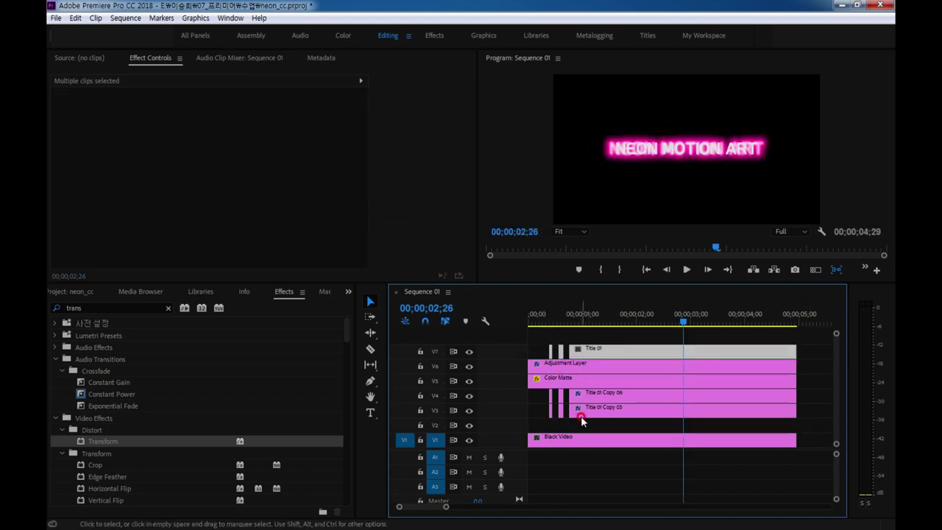
{"action": "mouse_move", "coordinate": [814, 412]}
{"action": "left_mouse_down"}
{"action": "mouse_move", "coordinate": [565, 393]}
{"action": "mouse_move", "coordinate": [578, 407]}
{"action": "left_mouse_up"}
{"action": "left_click_drag", "start_coordinate": [806, 351], "coordinate": [529, 332]}
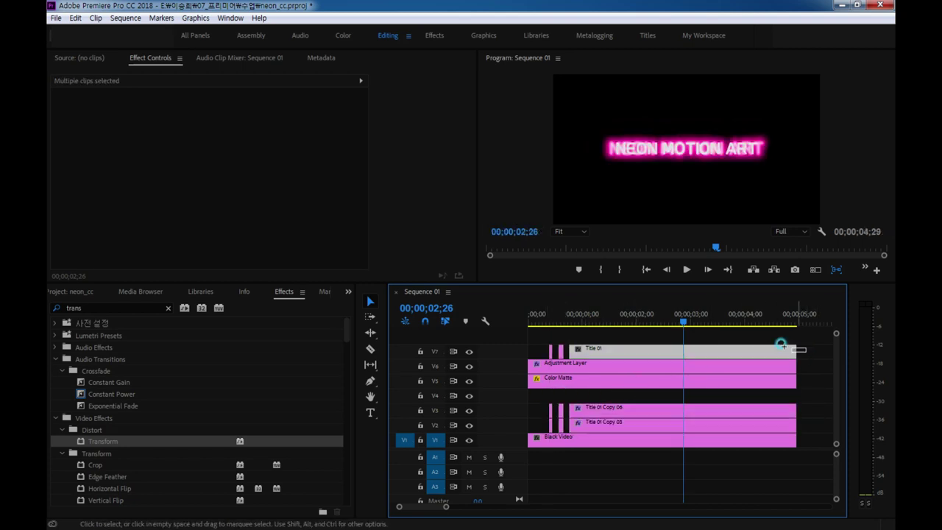
{"action": "left_click_drag", "start_coordinate": [595, 349], "coordinate": [596, 392]}
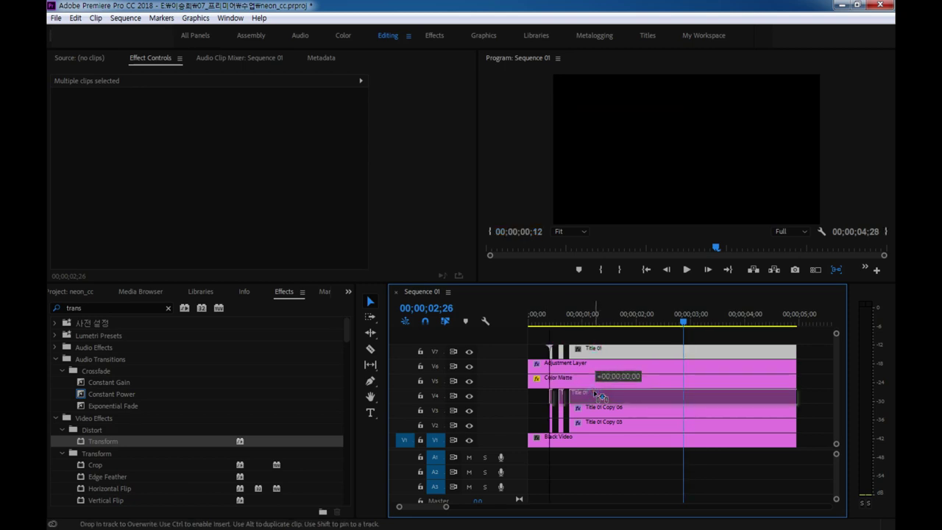
{"action": "mouse_move", "coordinate": [683, 322]}
{"action": "left_mouse_down"}
{"action": "mouse_move", "coordinate": [613, 345]}
{"action": "mouse_move", "coordinate": [515, 343]}
{"action": "left_mouse_up"}
{"action": "key", "text": "space"}
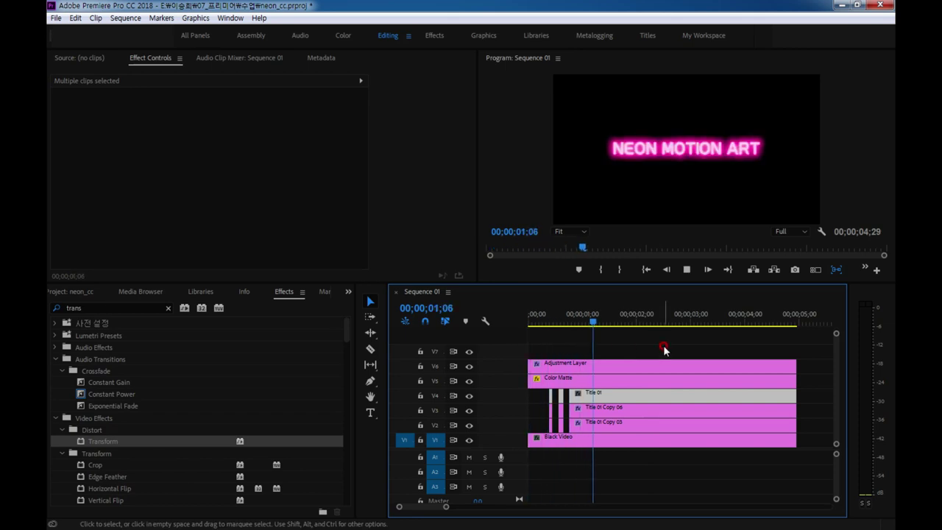
{"action": "key", "text": "space"}
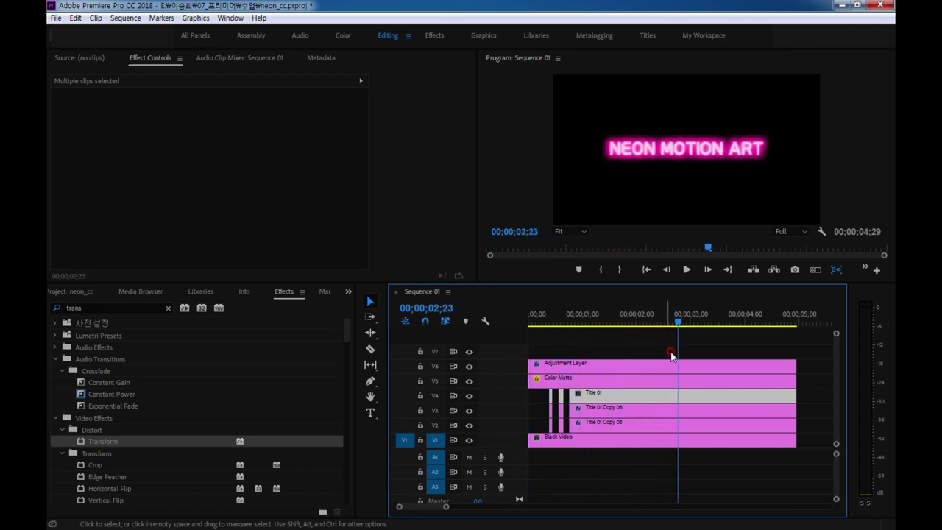